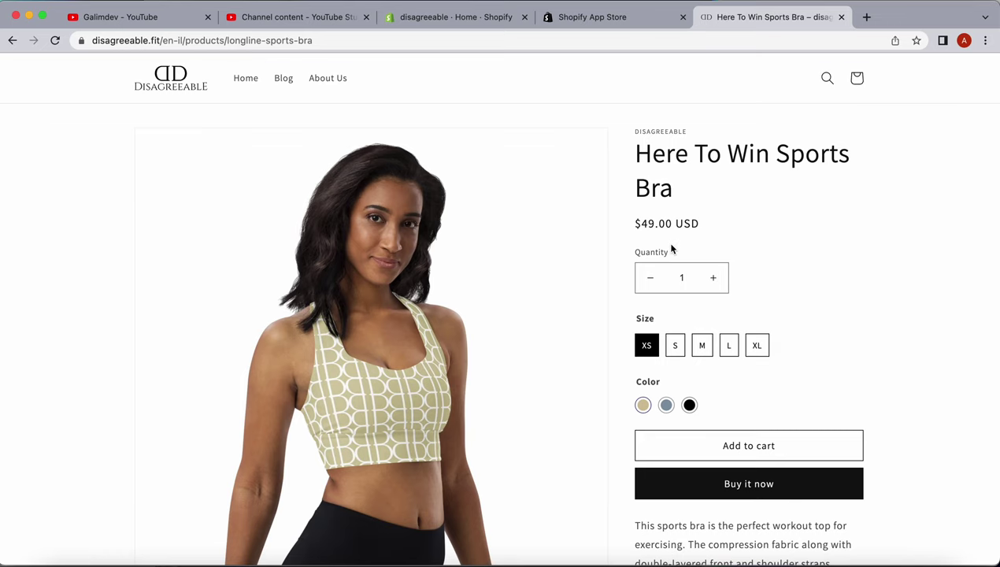
- Open the Here To Win Sports Bra's main photo in the full-screen zoom gallery
scroll(482, 351, down, 3)
scroll(482, 351, up, 3)
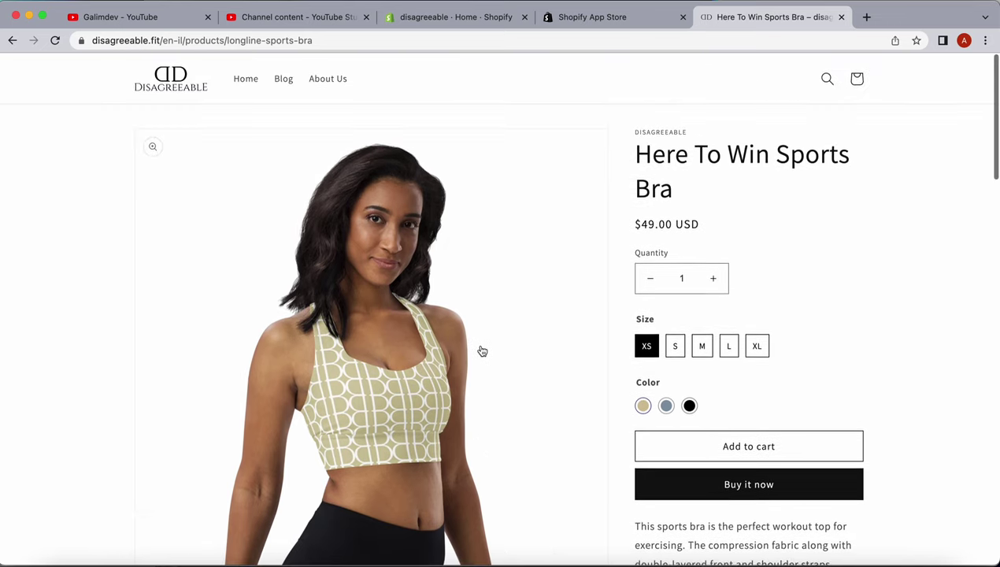
scroll(101, 332, down, 5)
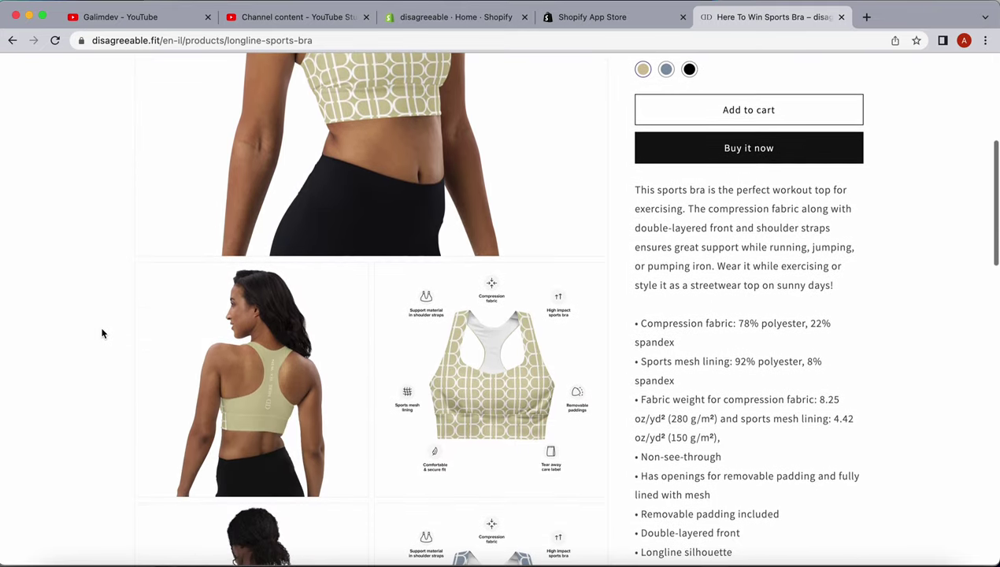
scroll(101, 333, up, 6)
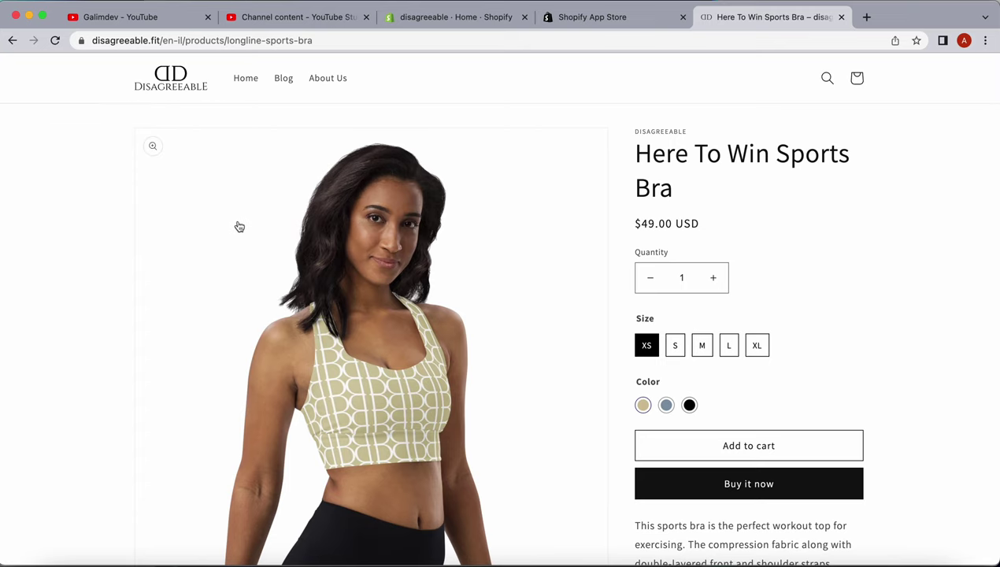
scroll(268, 235, down, 5)
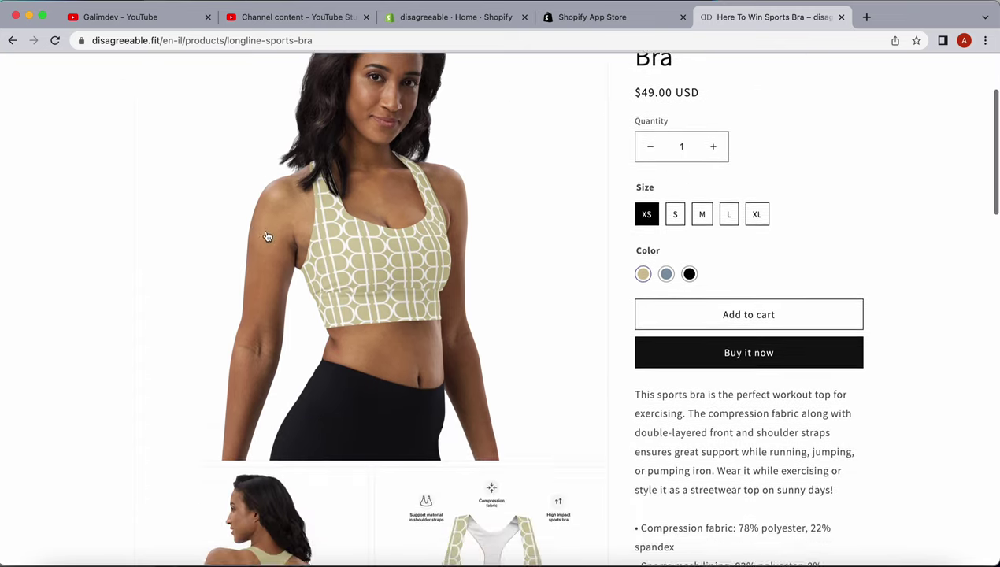
scroll(366, 379, down, 3)
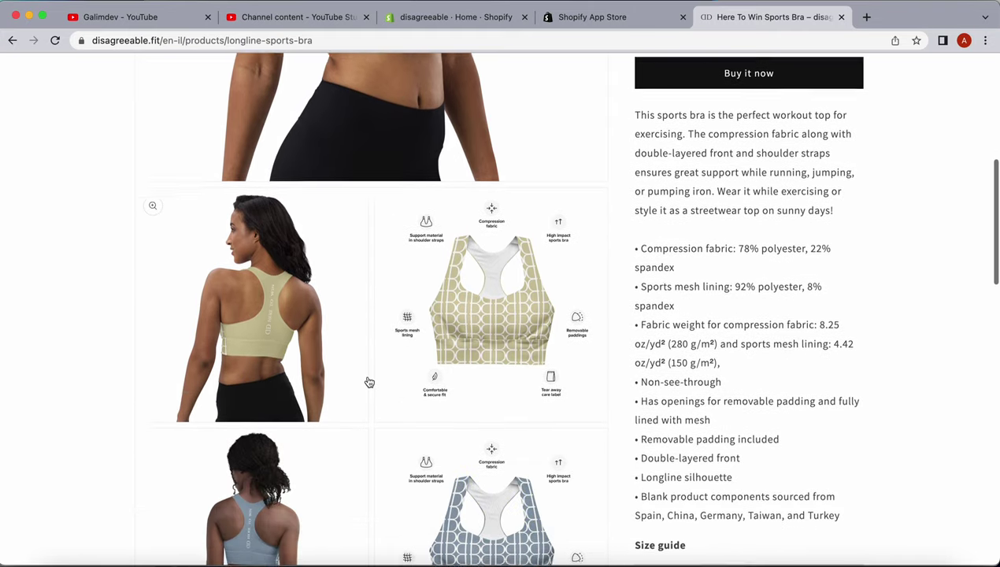
scroll(368, 382, up, 4)
scroll(368, 382, up, 2)
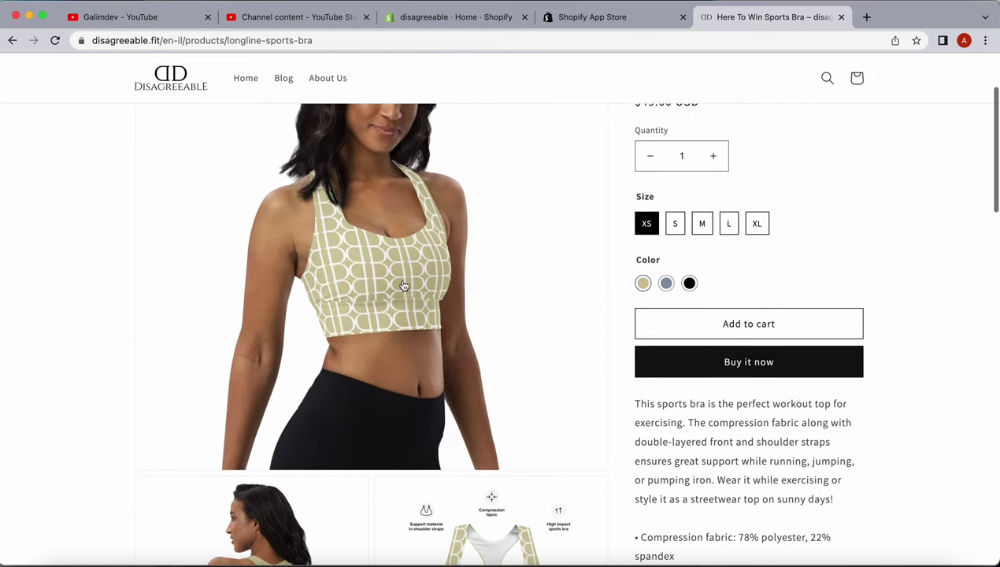
click(398, 283)
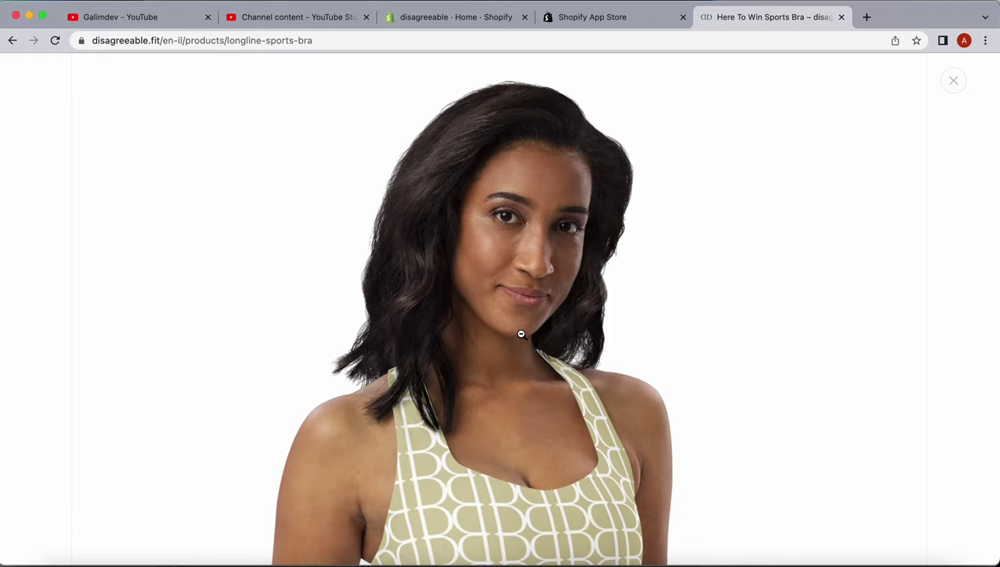
- Scroll through the gallery's black and beige patterned sports bra photos
scroll(521, 334, down, 12)
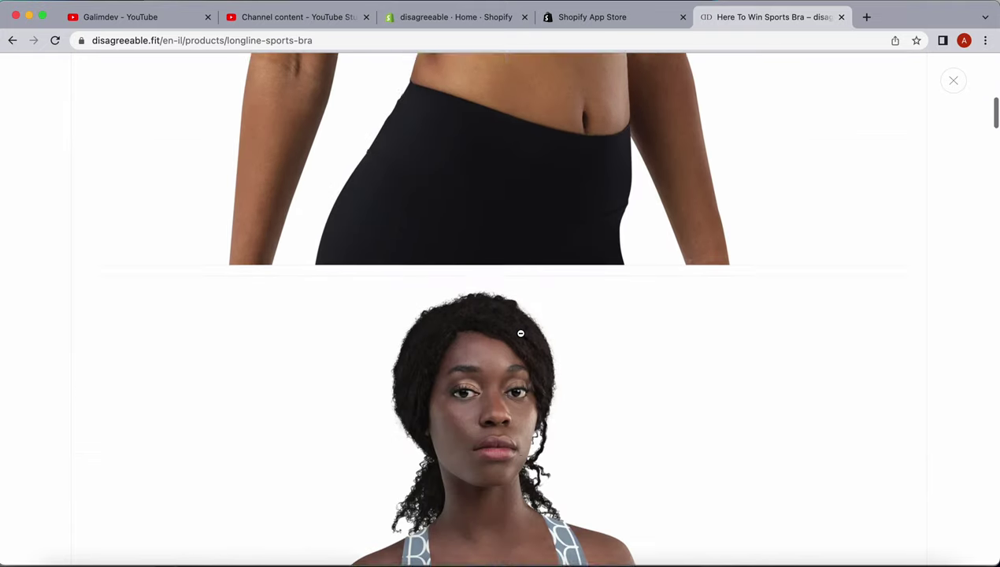
scroll(521, 334, down, 12)
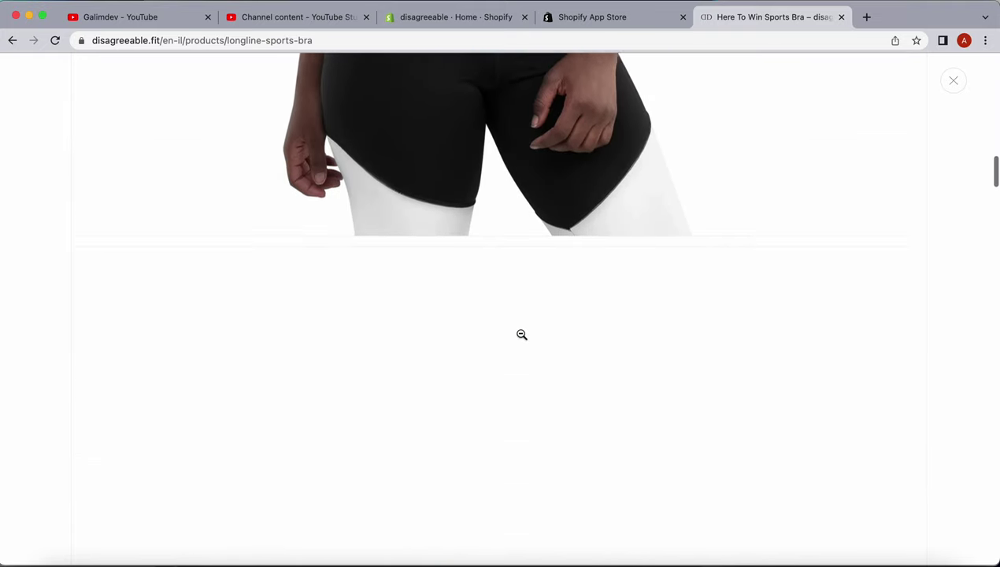
scroll(521, 334, down, 5)
scroll(521, 334, up, 12)
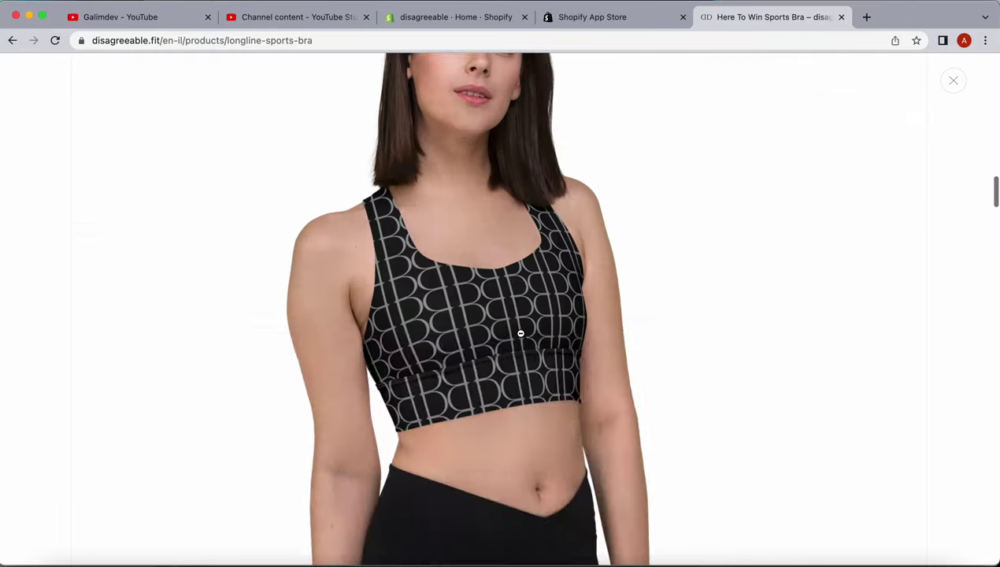
scroll(521, 334, up, 10)
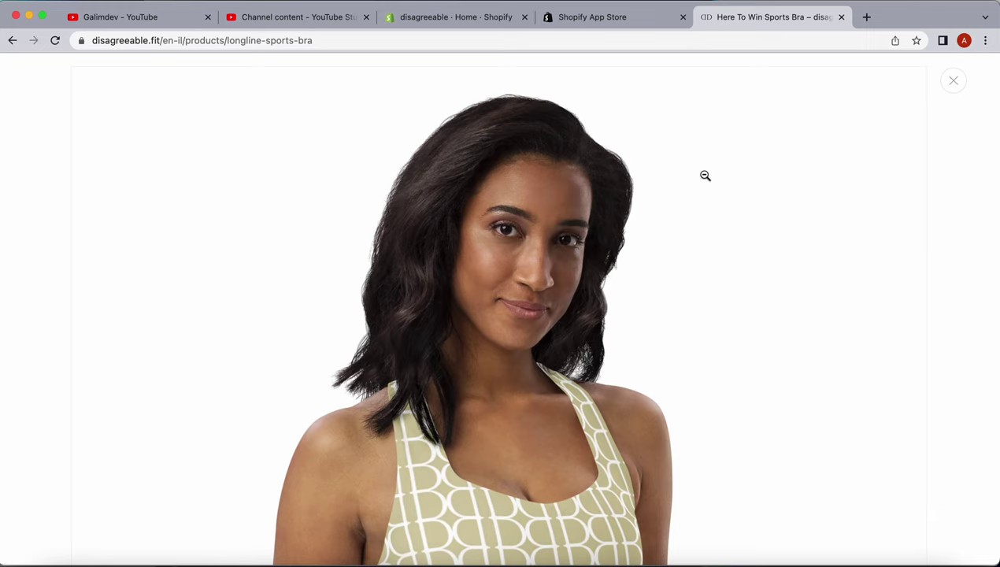
scroll(467, 399, down, 5)
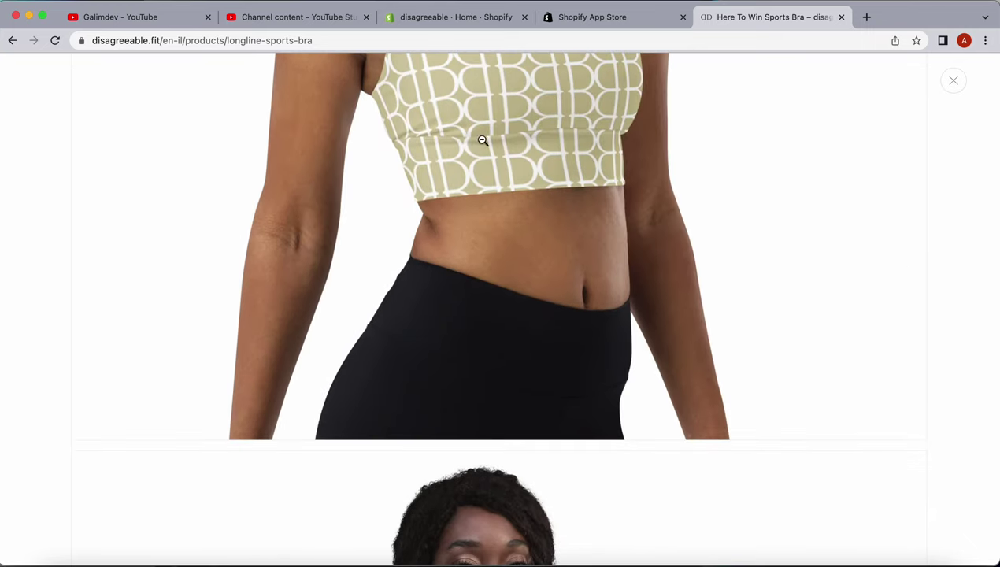
scroll(516, 217, up, 5)
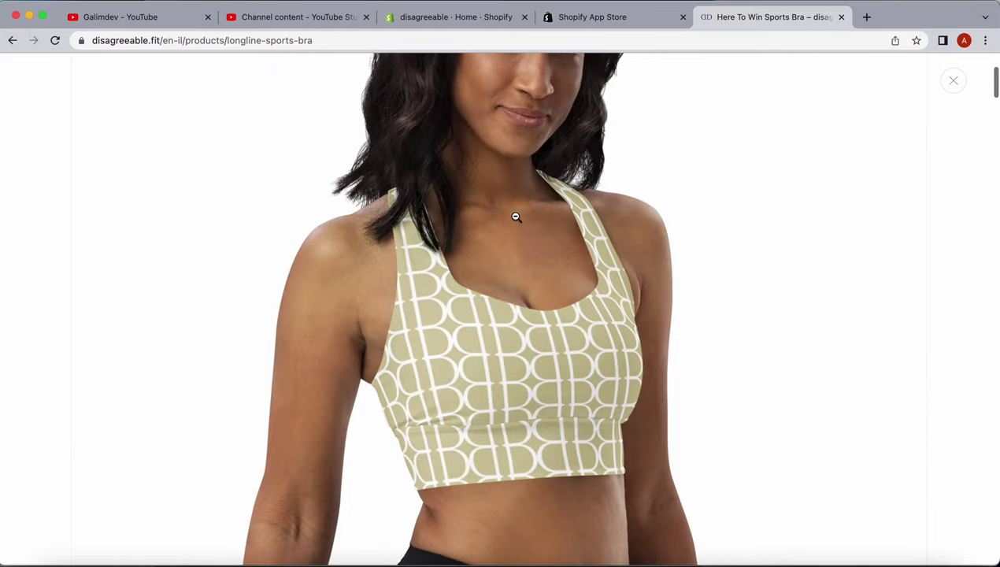
- Close the zoom gallery and return to the top of the sports bra page
click(952, 82)
scroll(437, 382, down, 10)
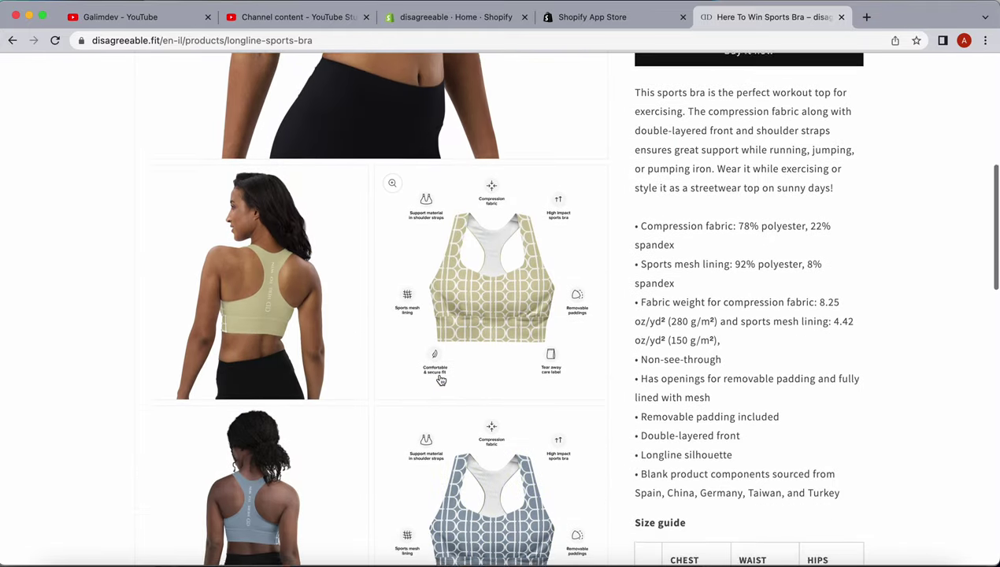
scroll(417, 300, up, 12)
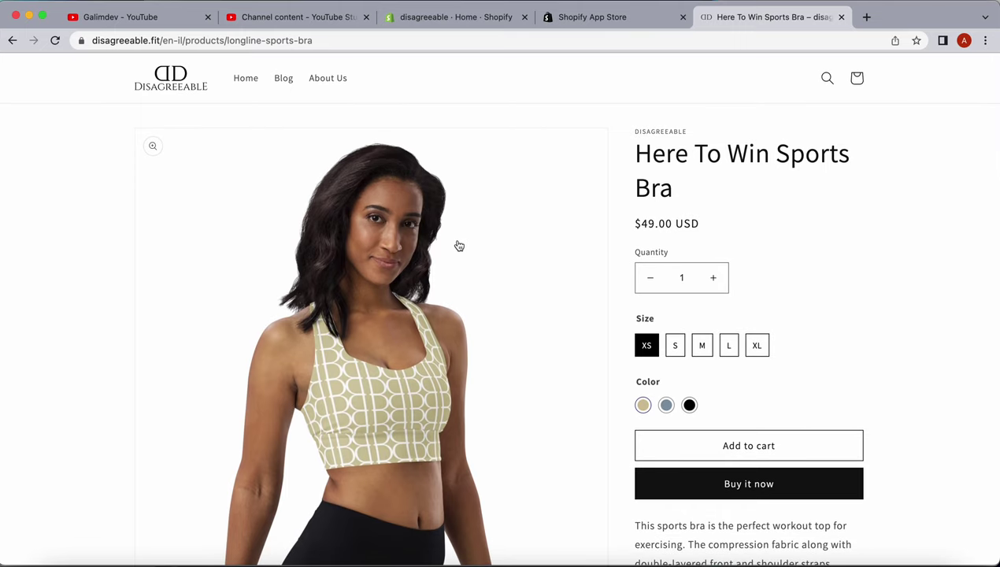
- Search the App Store for 'image carousel' and scroll the 236 results to Popty
click(584, 20)
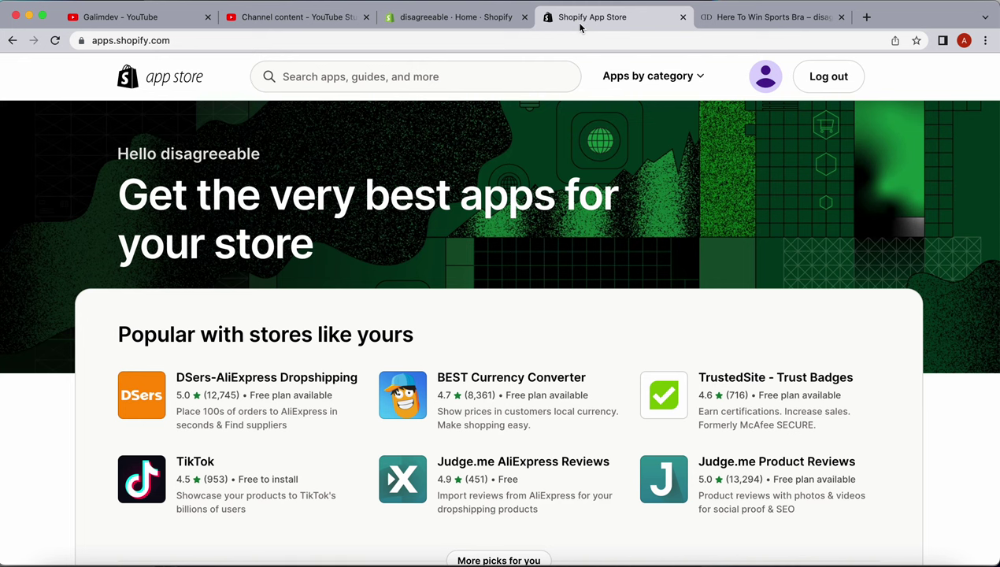
click(95, 41)
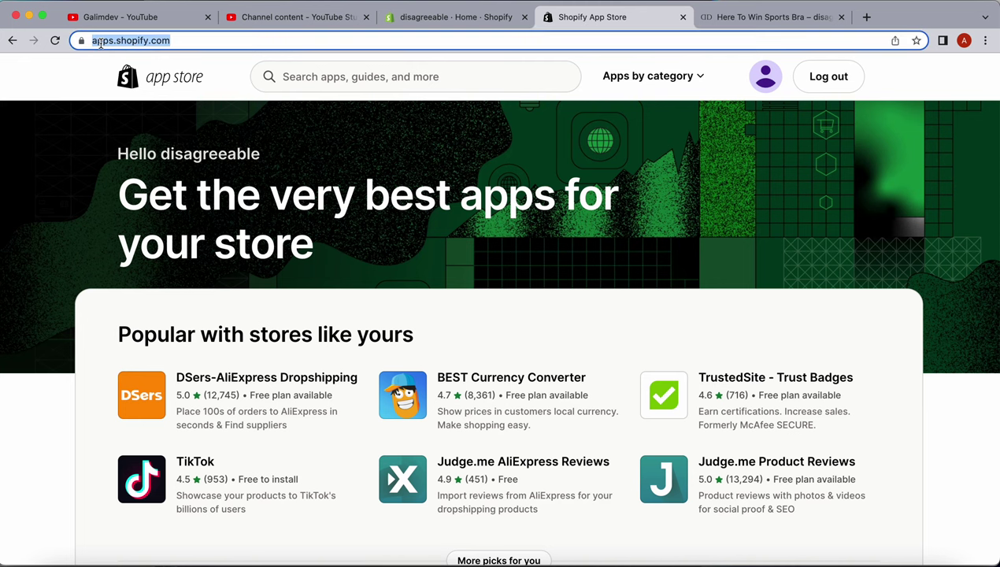
click(292, 72)
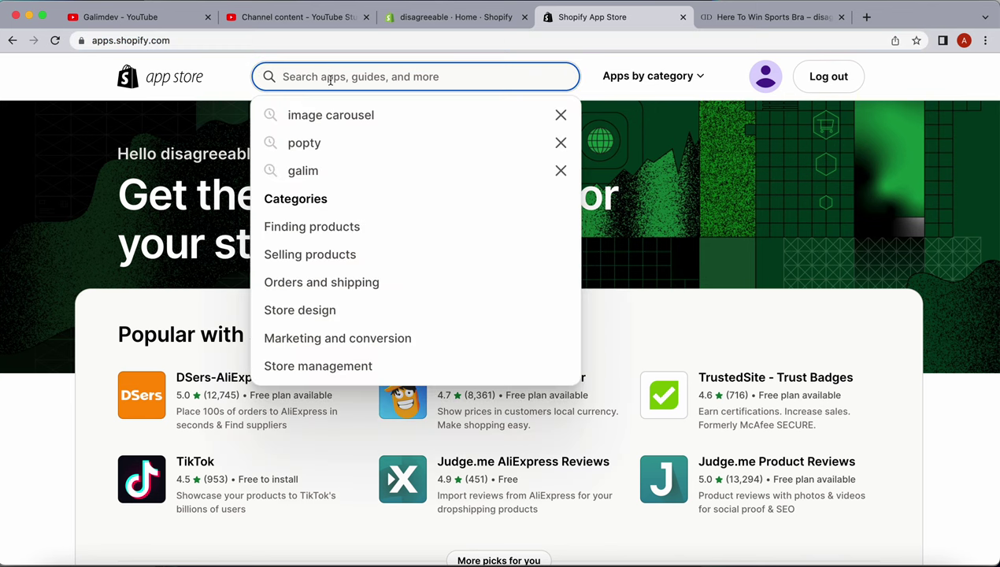
click(388, 118)
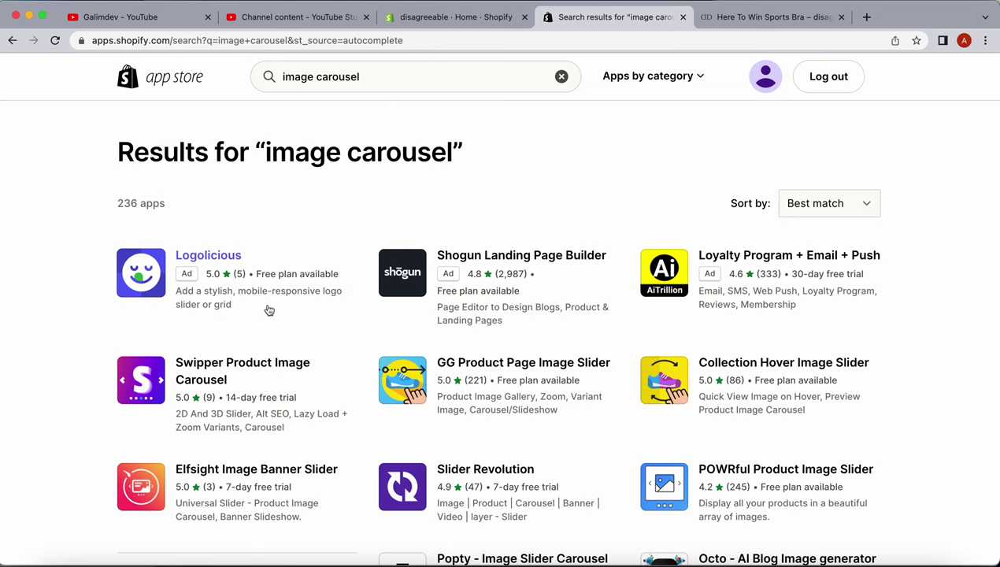
scroll(269, 310, down, 1)
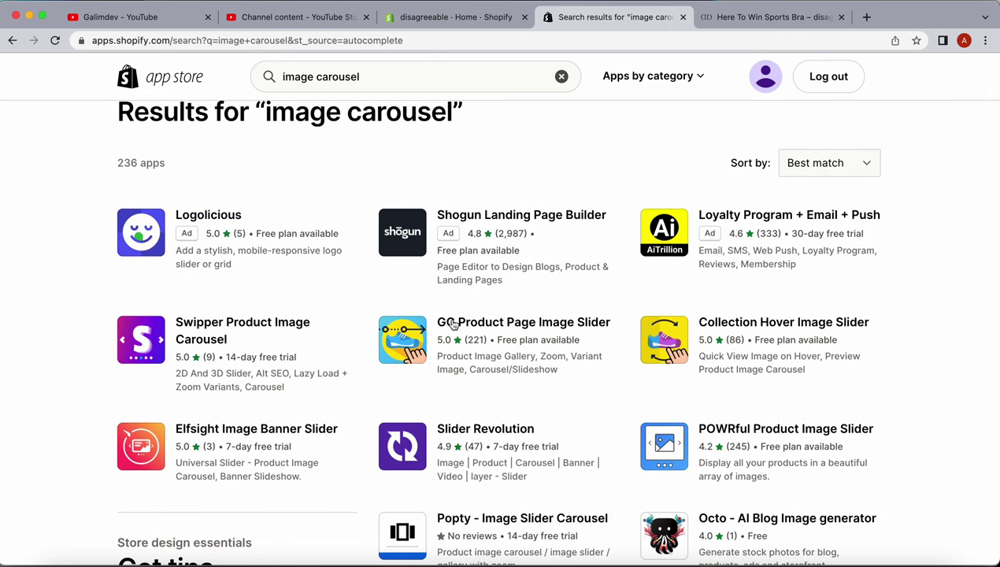
scroll(233, 402, down, 2)
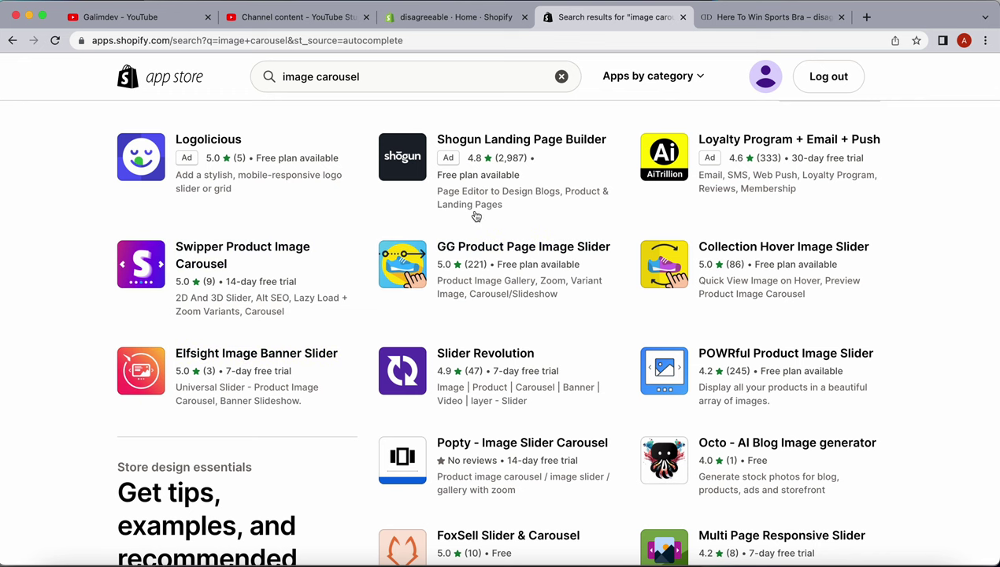
scroll(520, 398, down, 2)
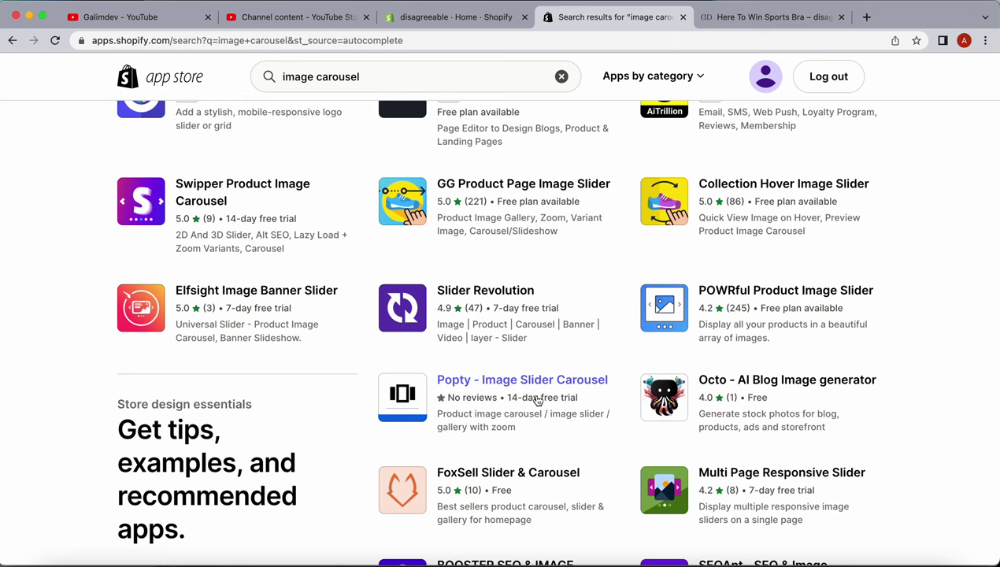
click(420, 397)
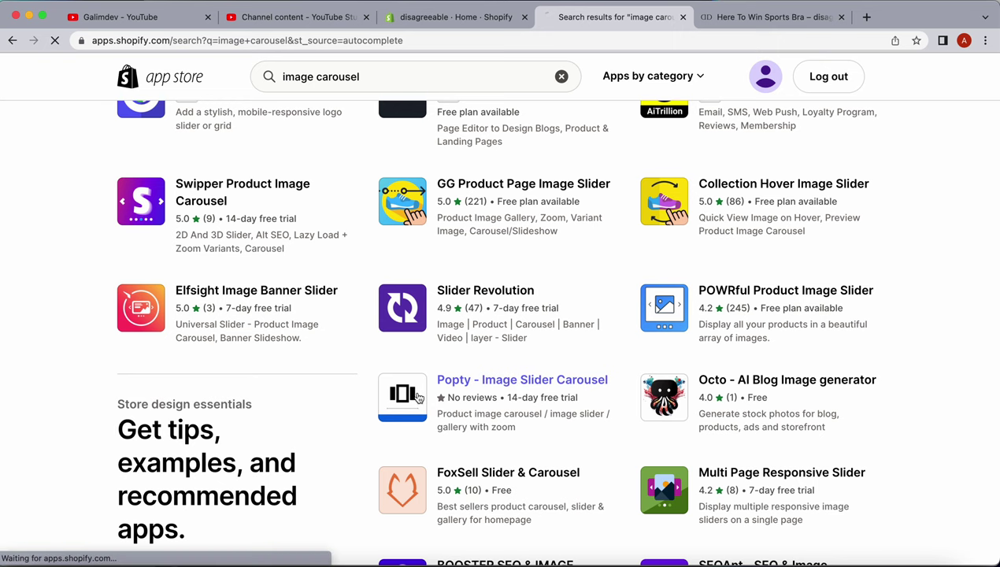
scroll(358, 472, down, 1)
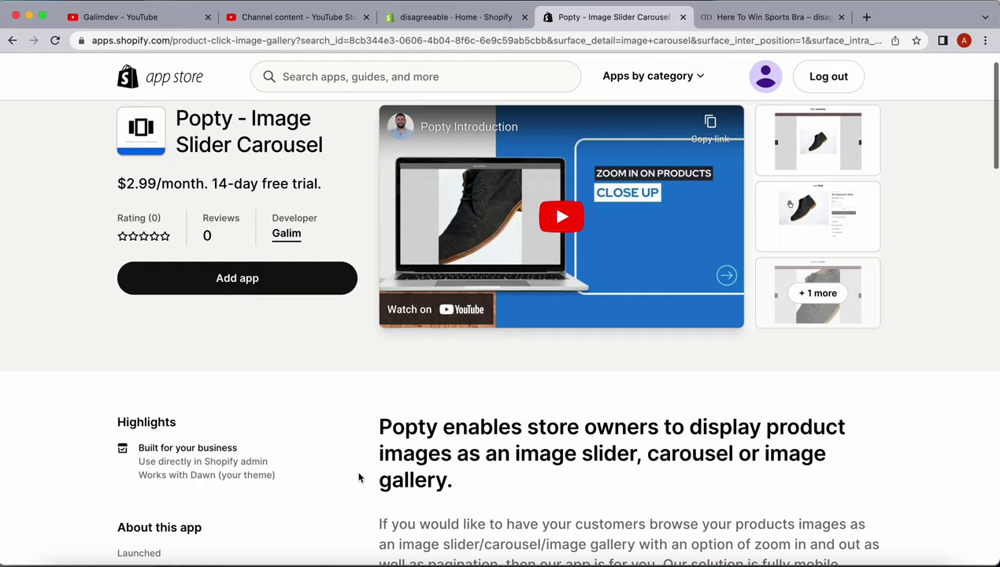
scroll(359, 477, up, 1)
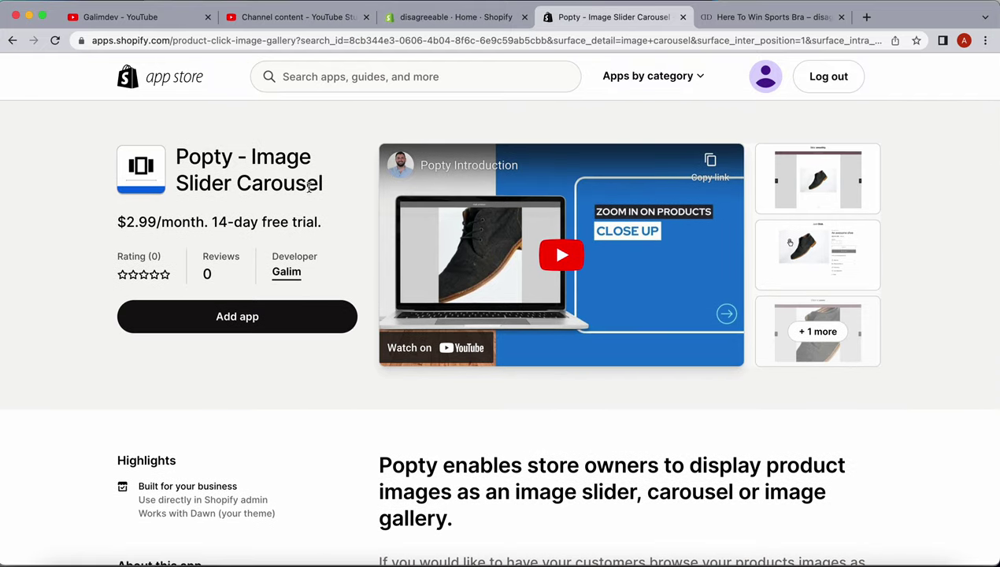
scroll(361, 476, down, 1)
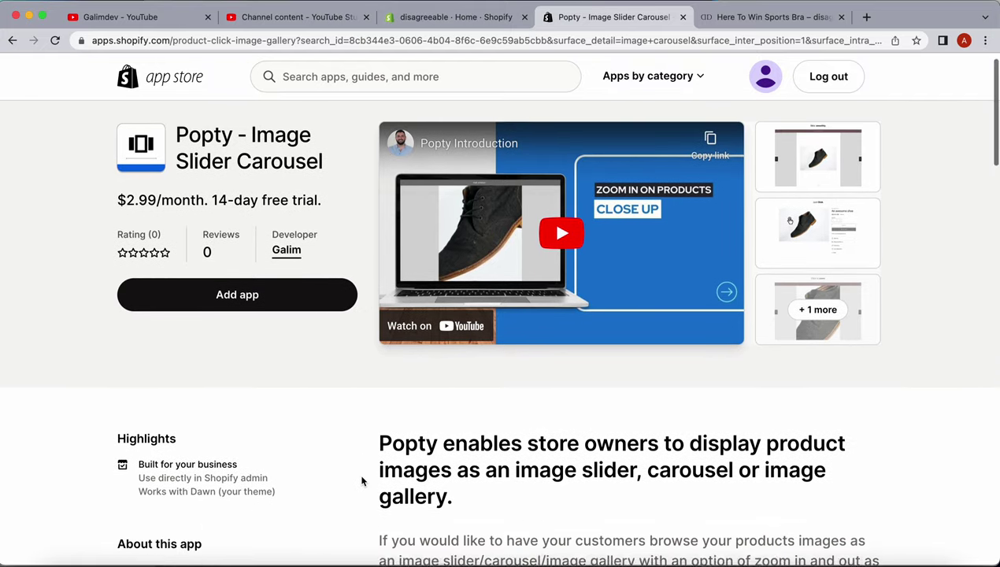
scroll(361, 480, down, 5)
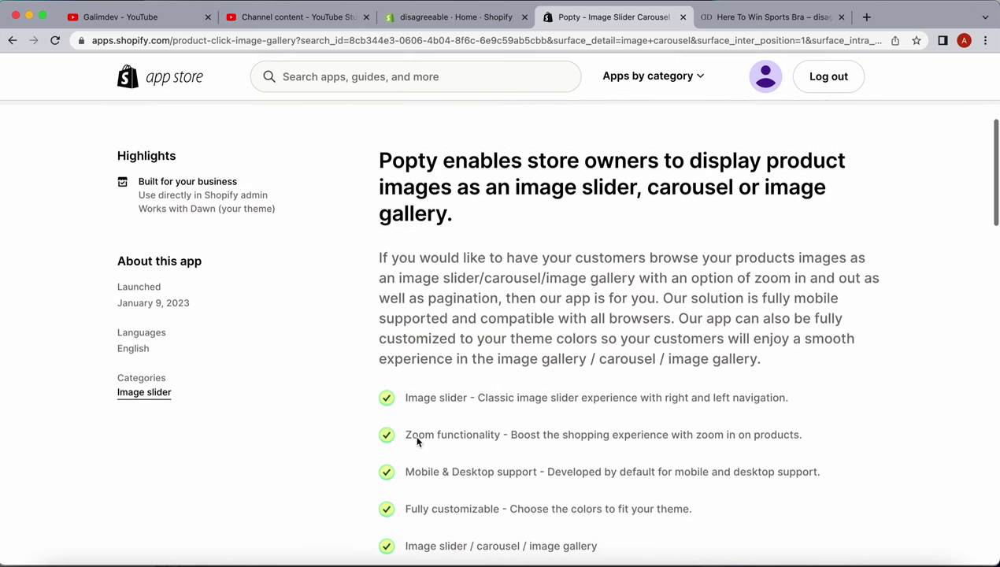
scroll(418, 441, down, 1)
scroll(441, 372, down, 3)
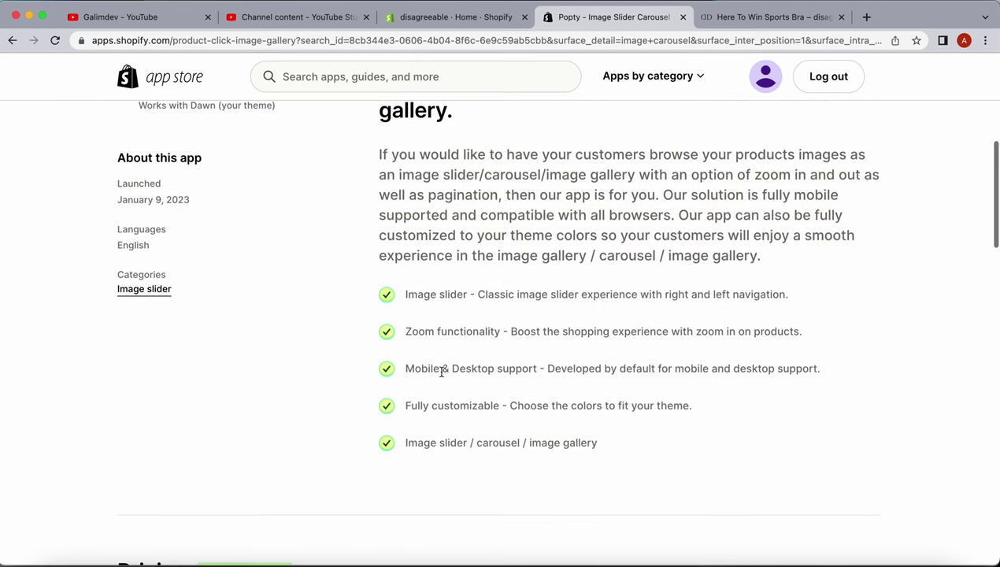
drag(406, 289, 471, 289)
click(469, 290)
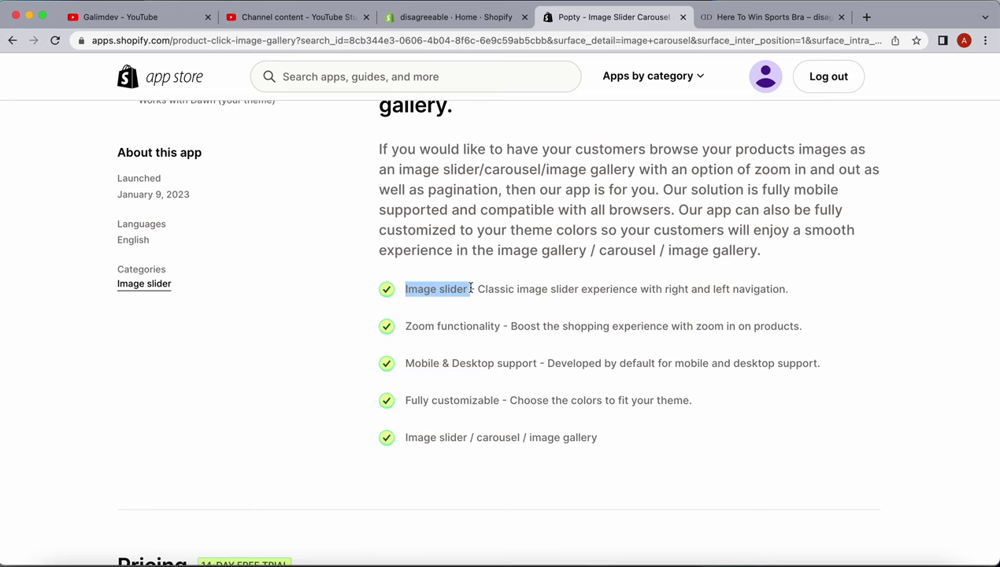
click(590, 223)
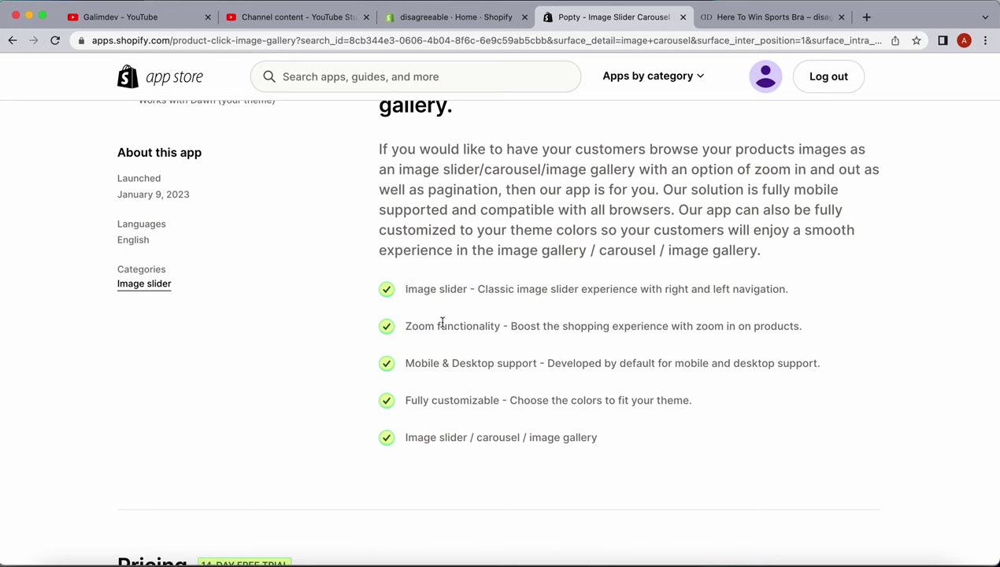
drag(440, 325, 502, 327)
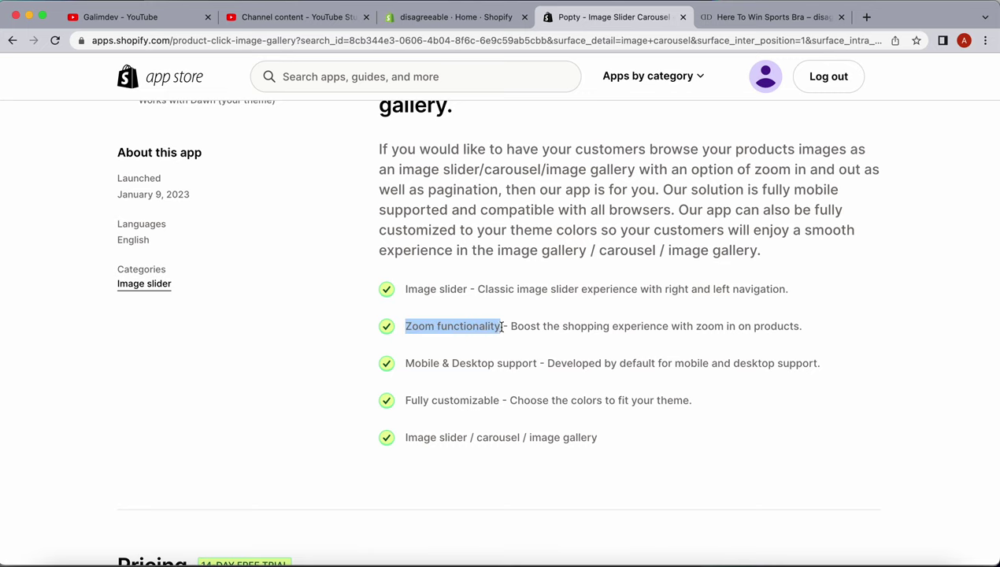
click(498, 282)
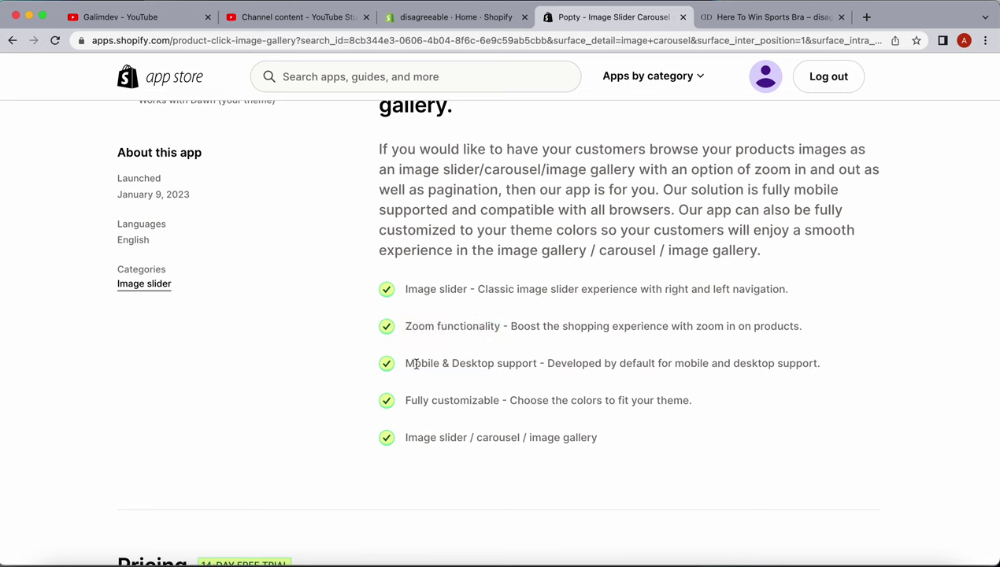
drag(406, 365, 543, 365)
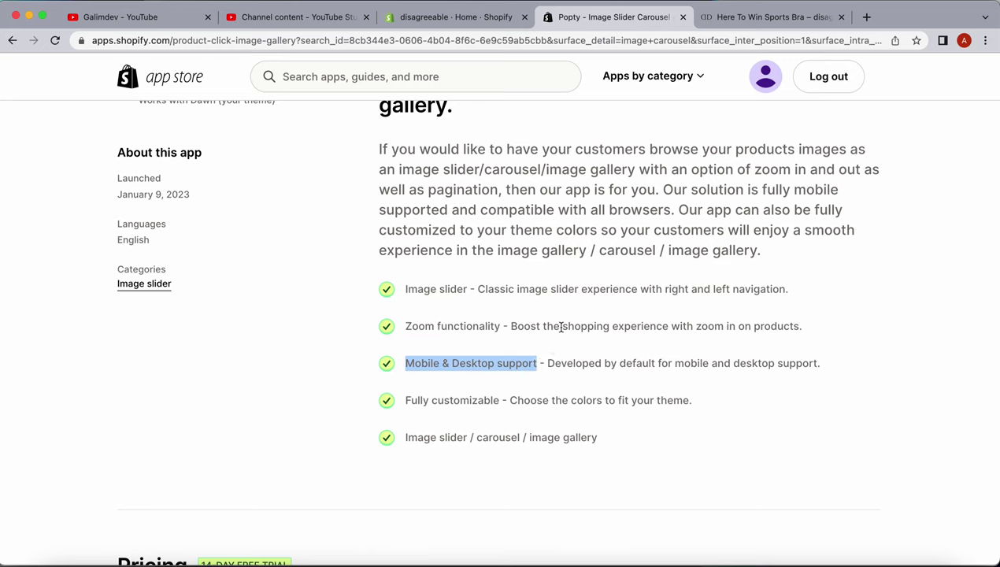
click(457, 368)
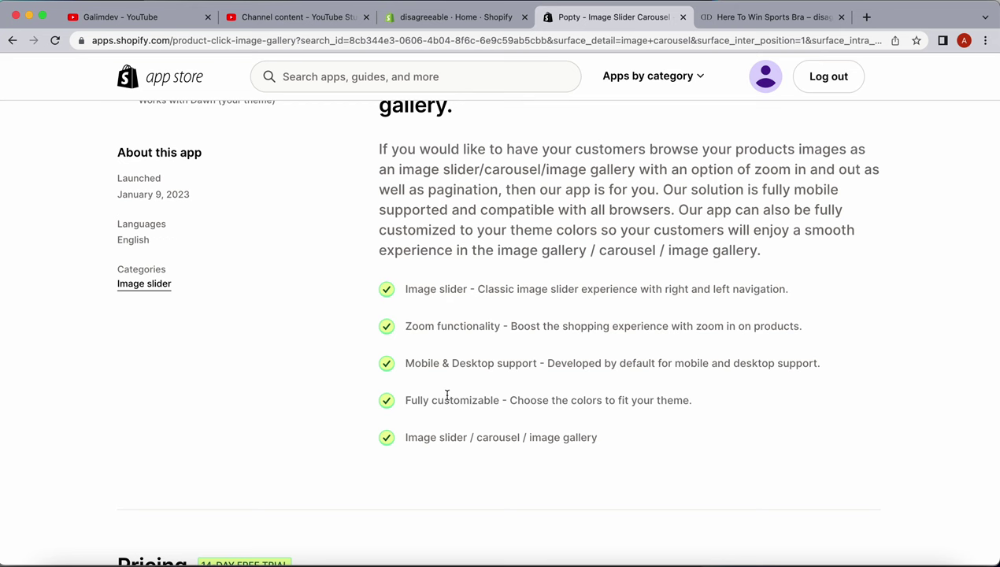
scroll(447, 395, down, 1)
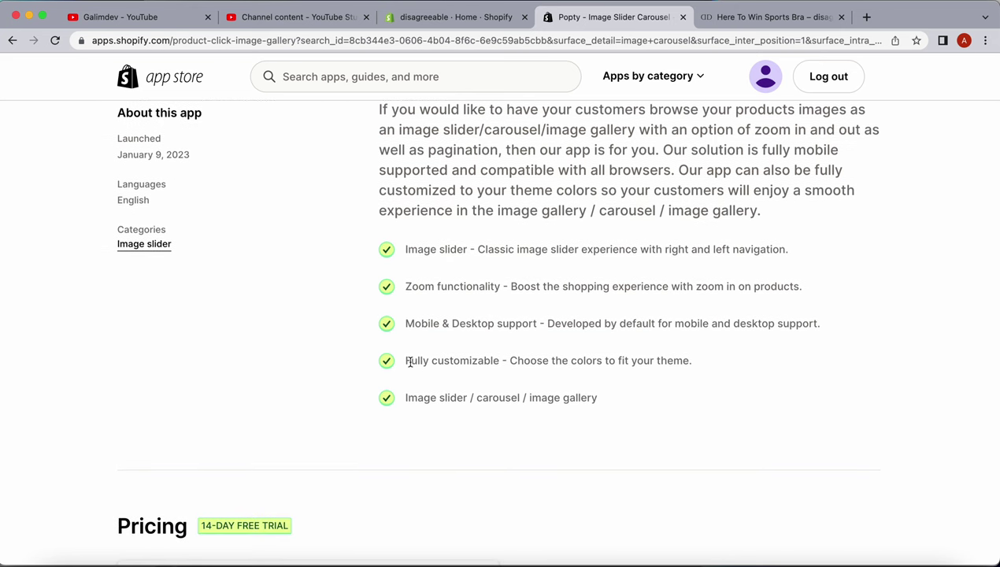
drag(408, 362, 501, 361)
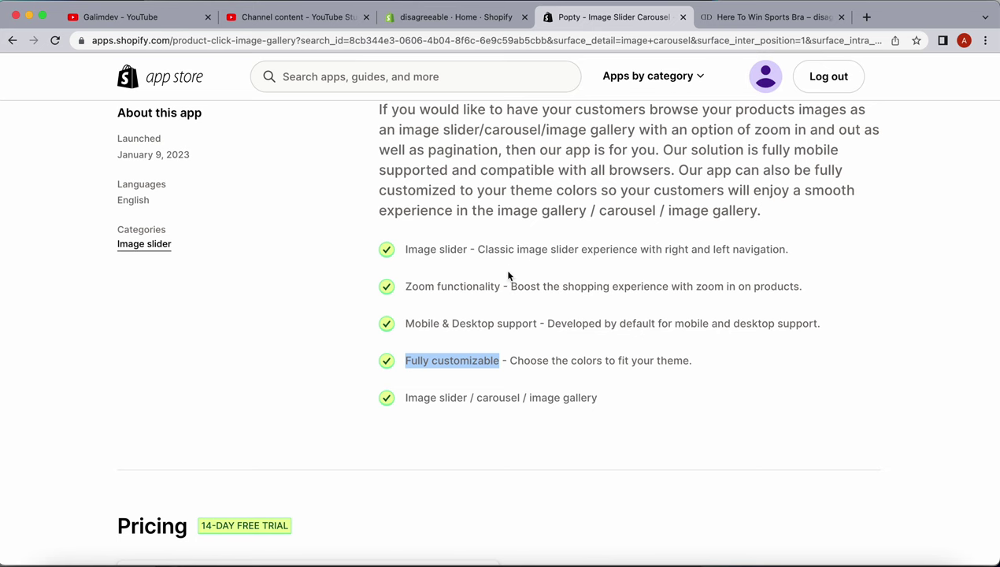
click(544, 280)
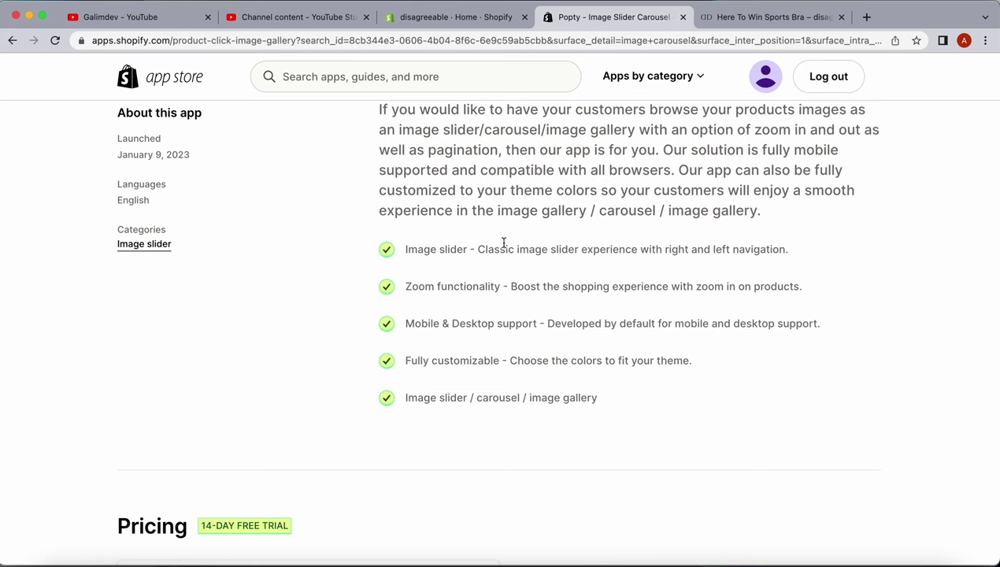
scroll(504, 242, up, 4)
drag(502, 277, 497, 276)
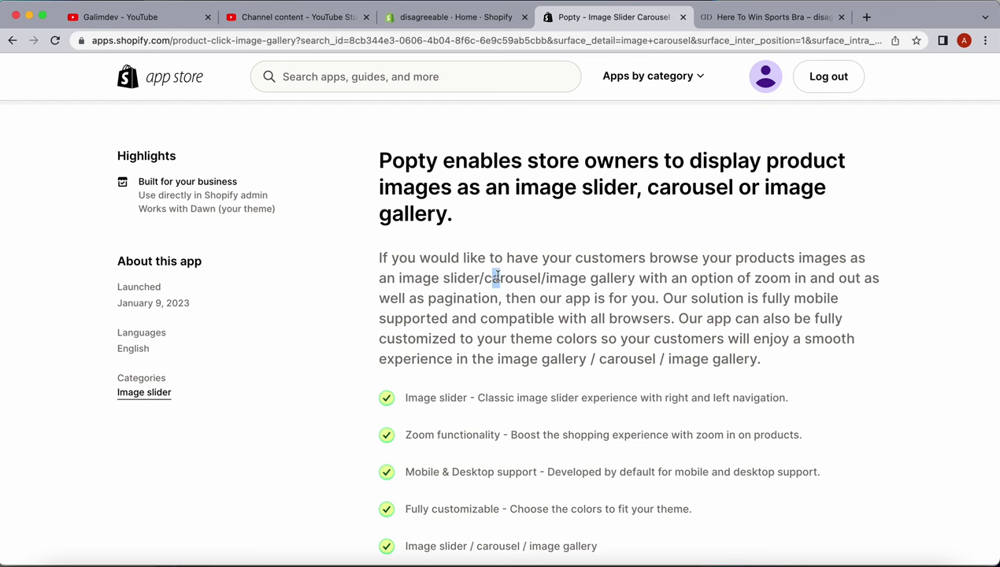
scroll(531, 256, up, 7)
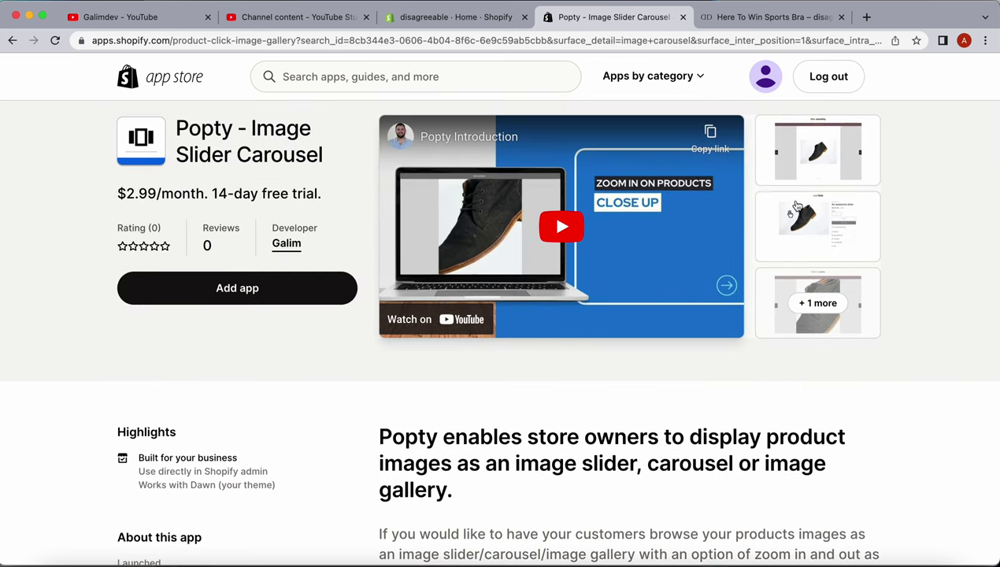
click(829, 149)
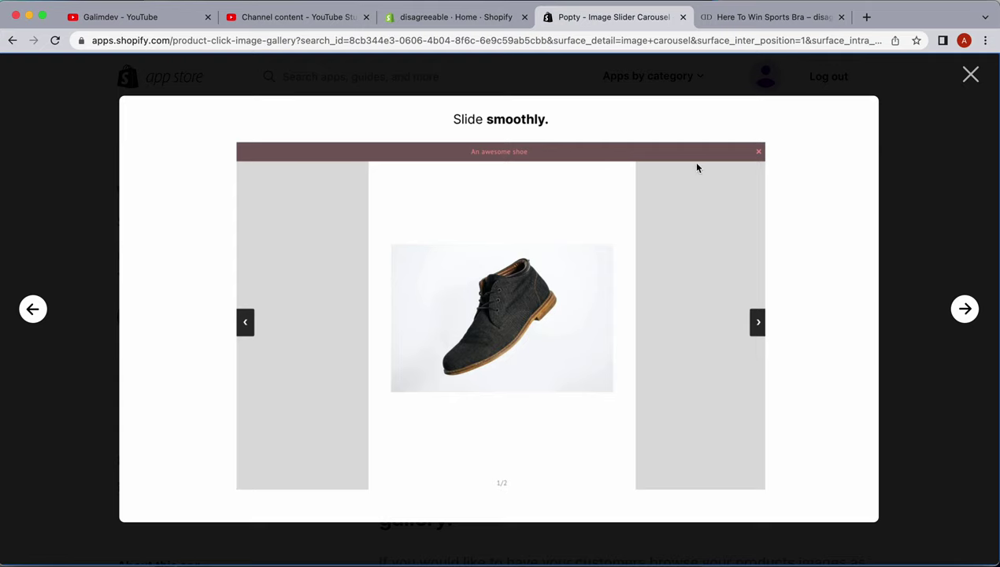
click(970, 76)
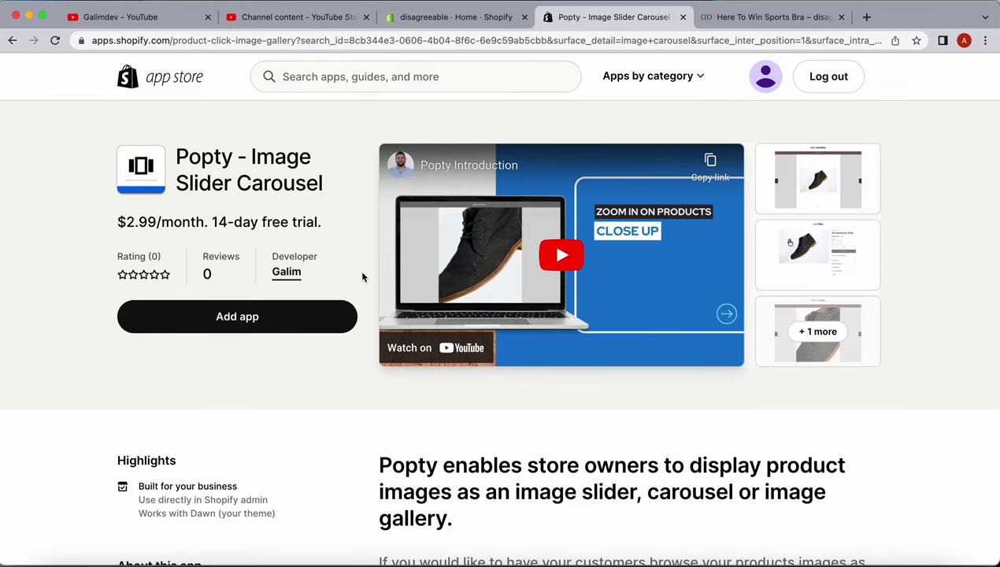
- Install Popty and approve its $2.99 Basic plan with a 14-day trial
click(236, 323)
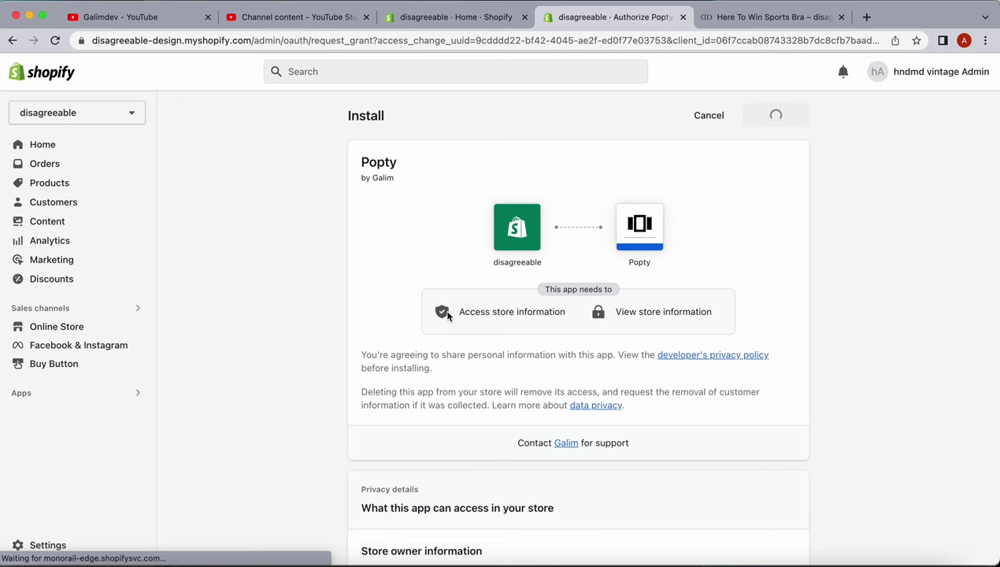
scroll(503, 391, down, 2)
scroll(502, 391, up, 2)
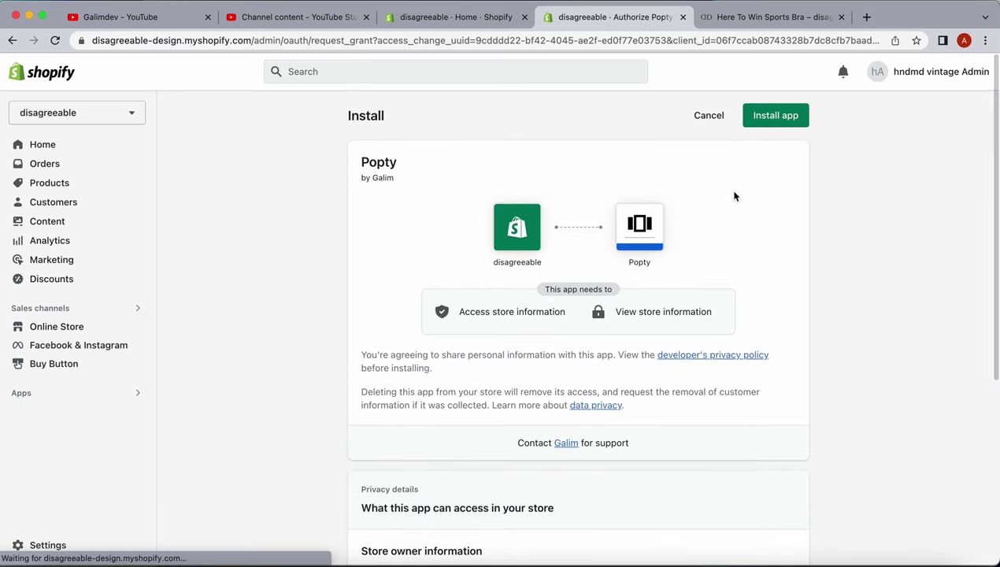
click(780, 116)
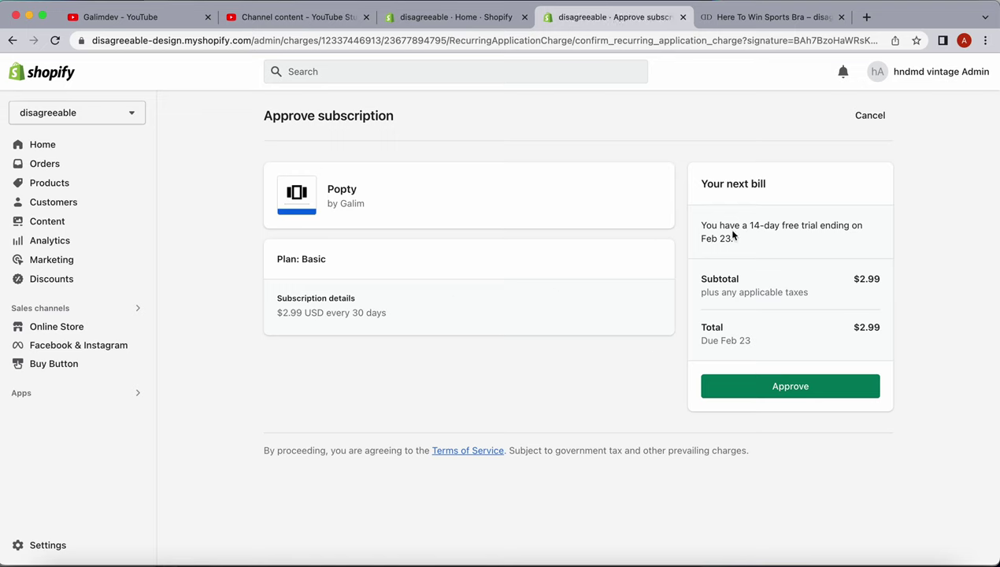
click(798, 392)
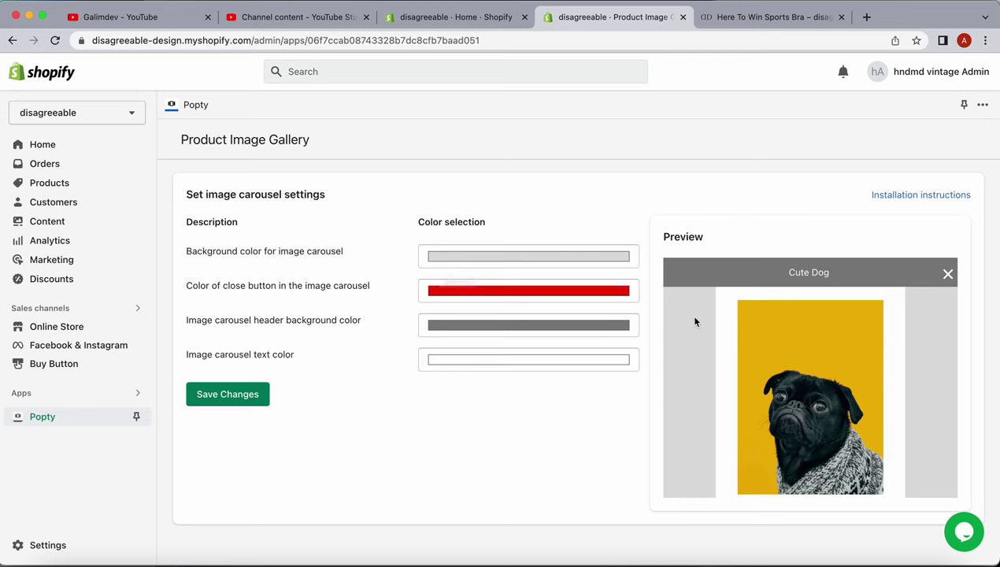
- Make the carousel background white and the close button blue
click(461, 257)
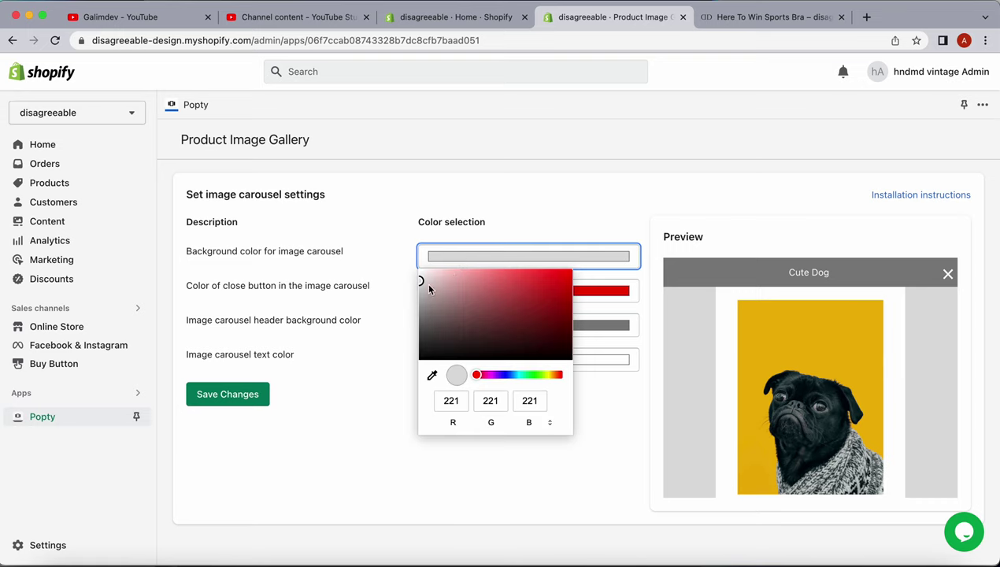
drag(420, 283, 415, 252)
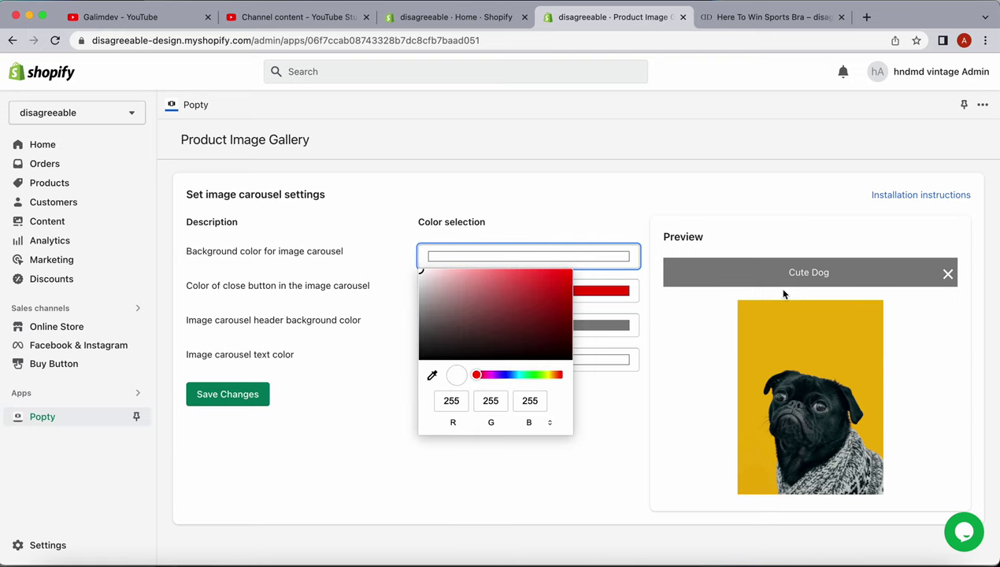
click(613, 421)
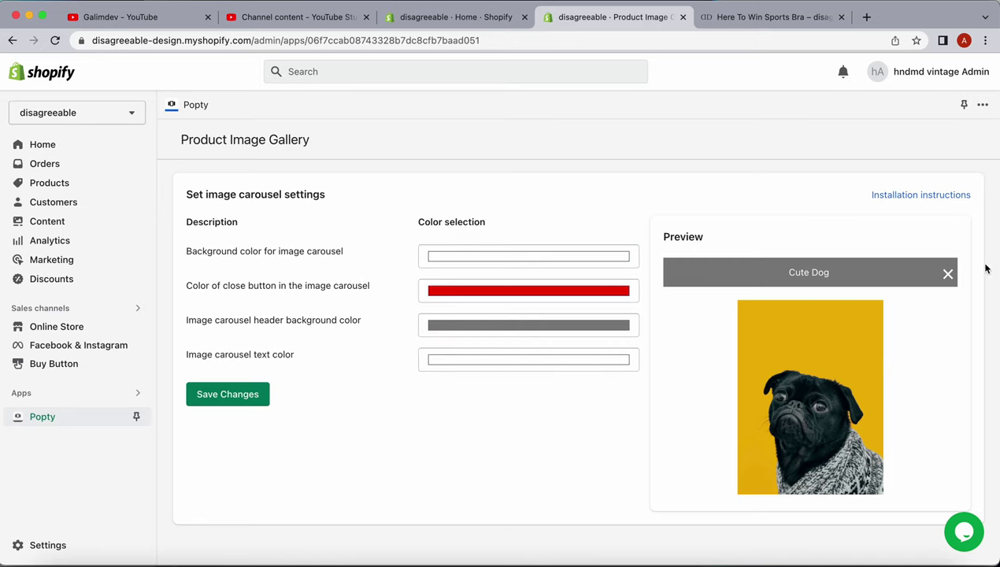
click(549, 291)
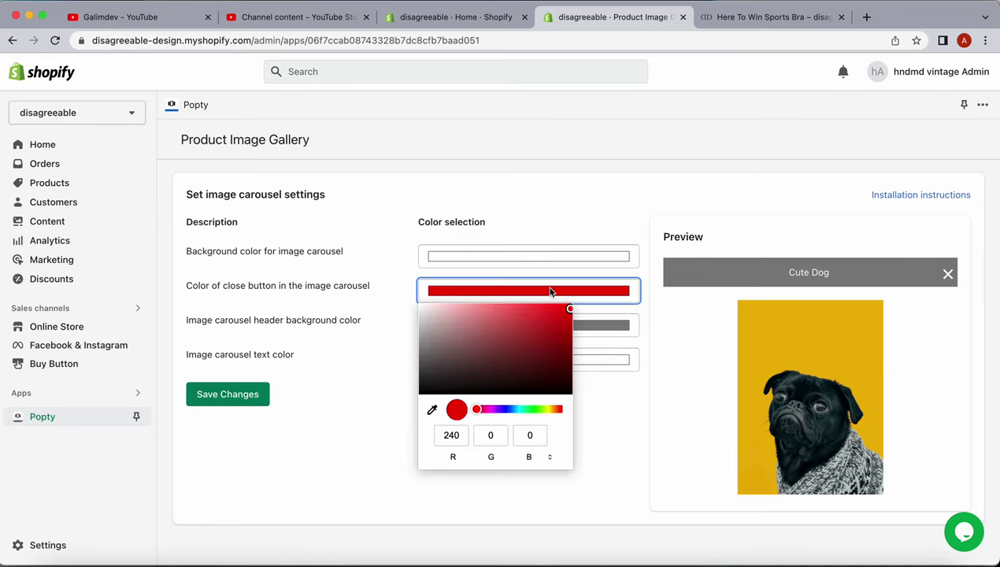
click(505, 411)
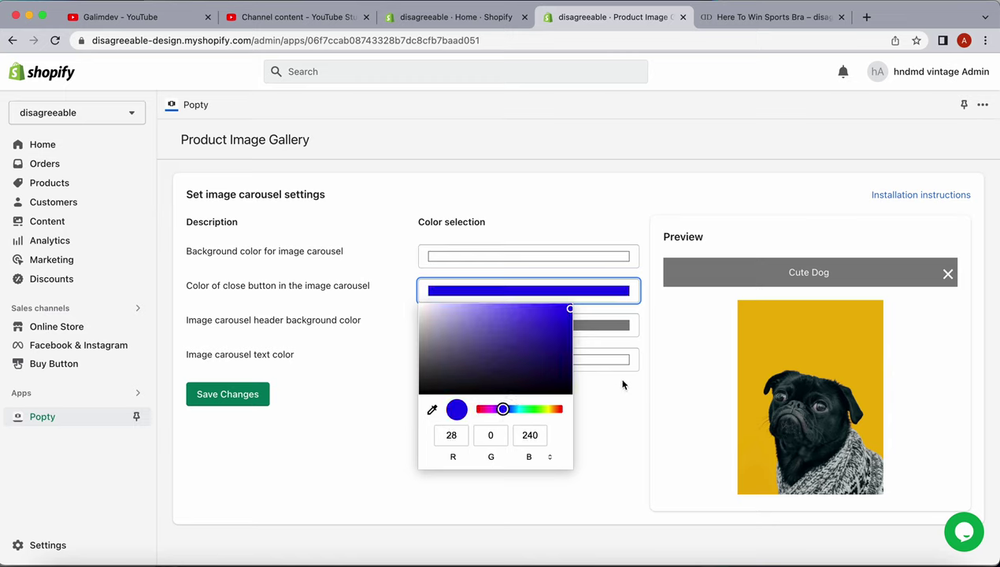
click(593, 409)
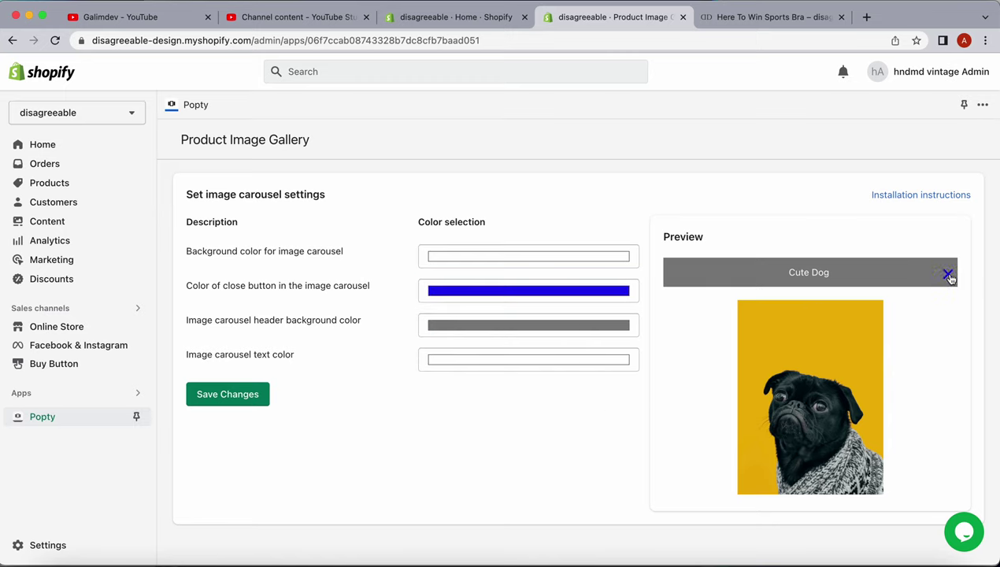
- Set the header background to RGB 156,156,156 and save the carousel colours
click(470, 330)
click(451, 470)
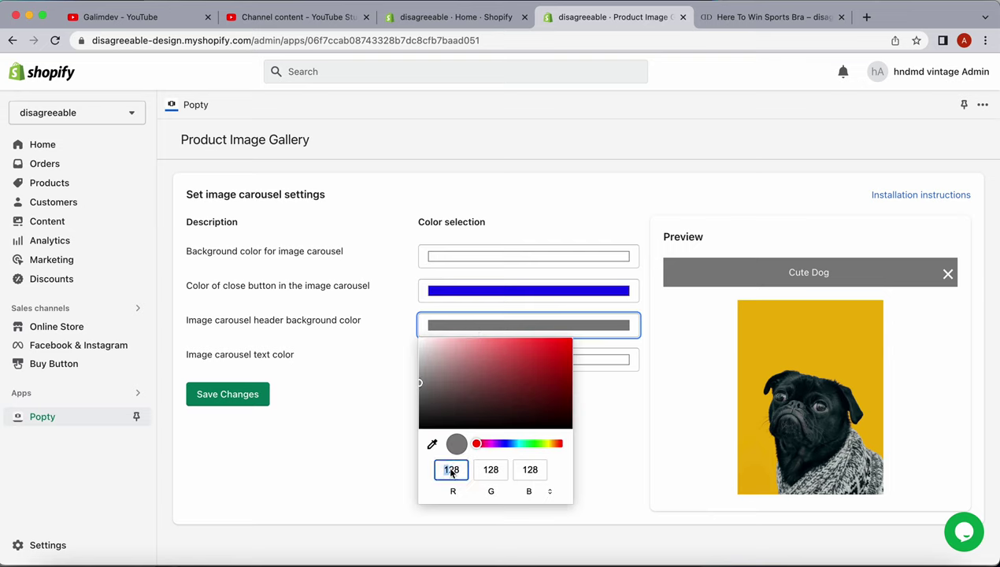
double_click(457, 476)
text(156)
click(492, 471)
text(156)
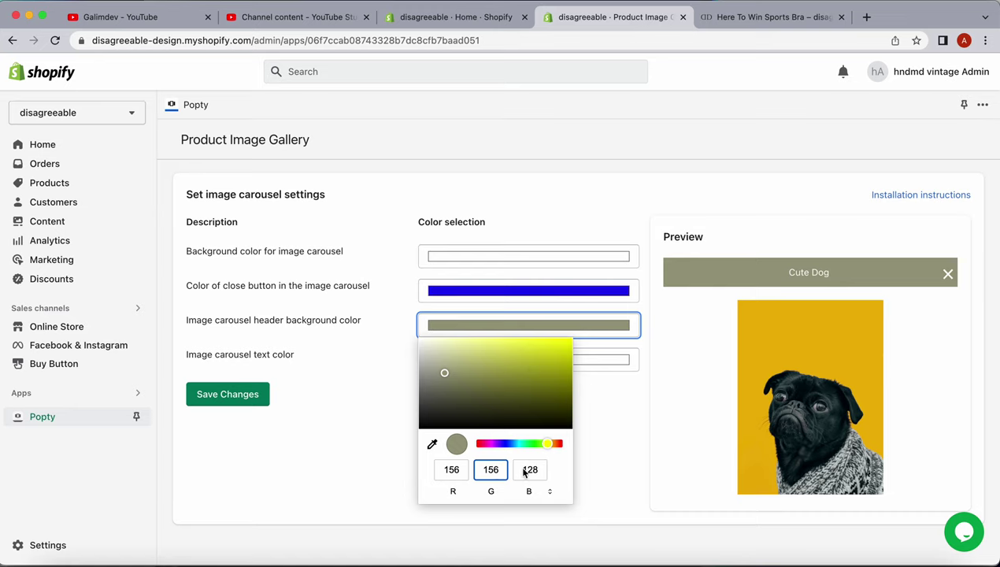
click(525, 472)
text(156)
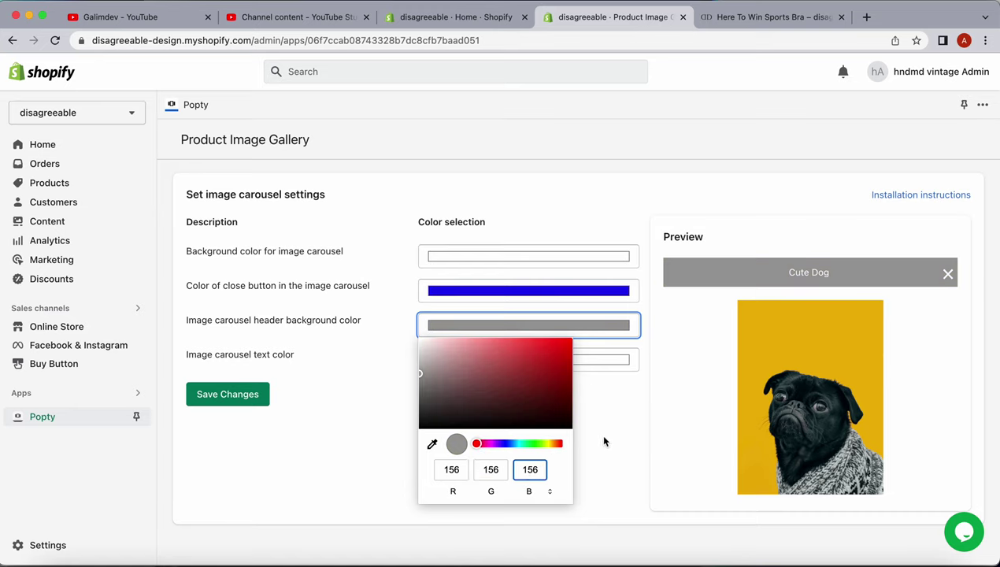
click(604, 440)
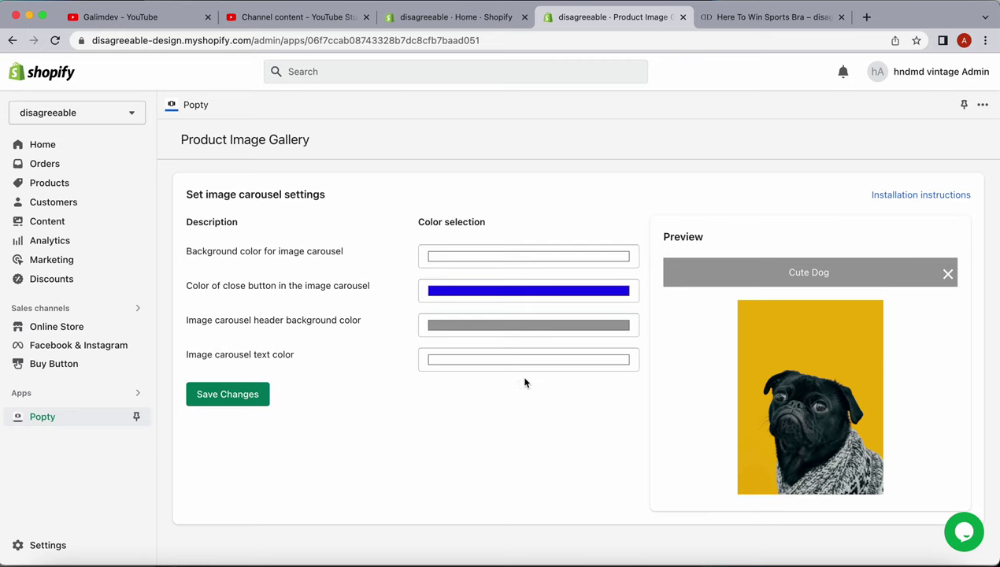
click(234, 397)
- Open the Dawn theme editor's App embeds, showing Popty's Image Carousel enabled
click(71, 329)
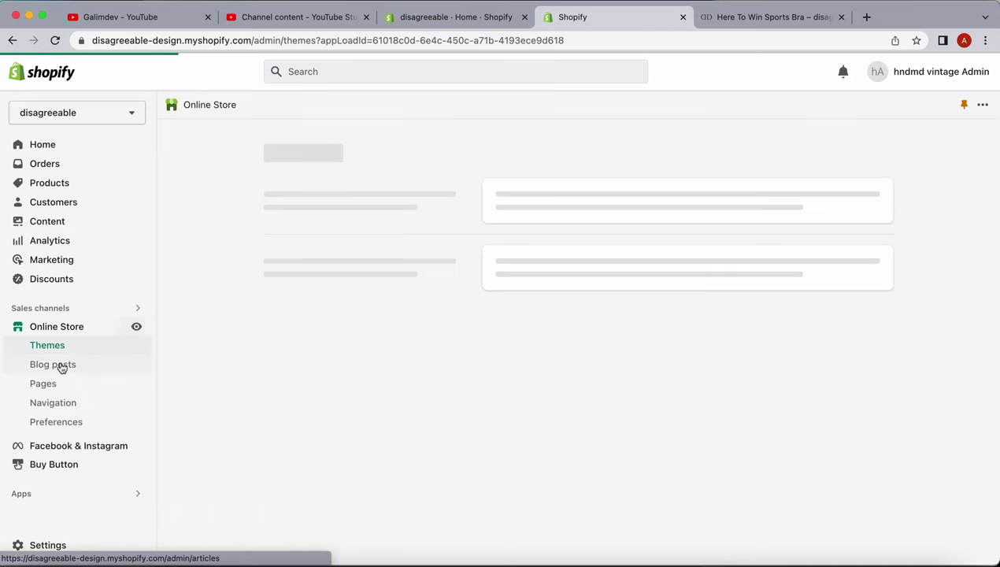
scroll(434, 400, down, 1)
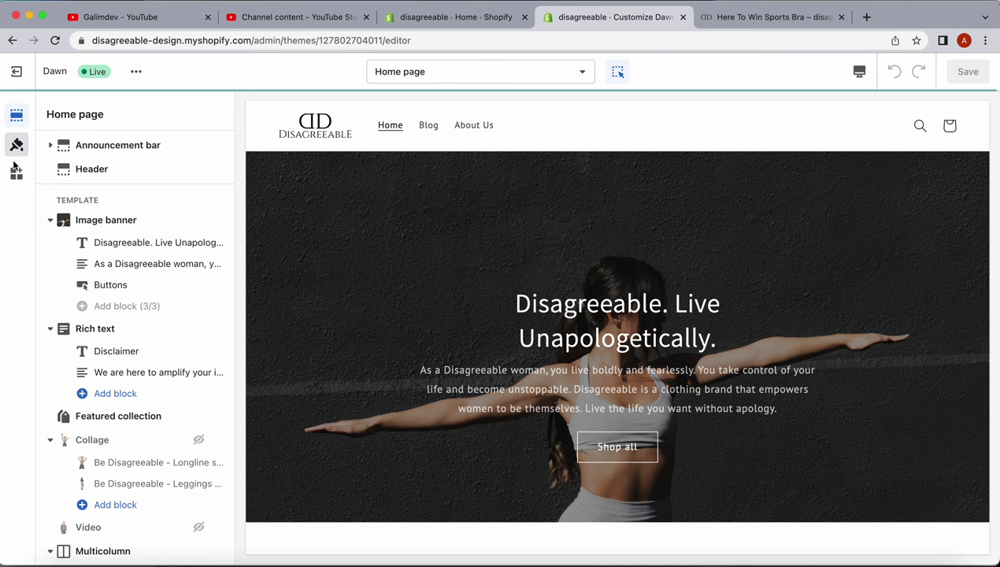
click(18, 176)
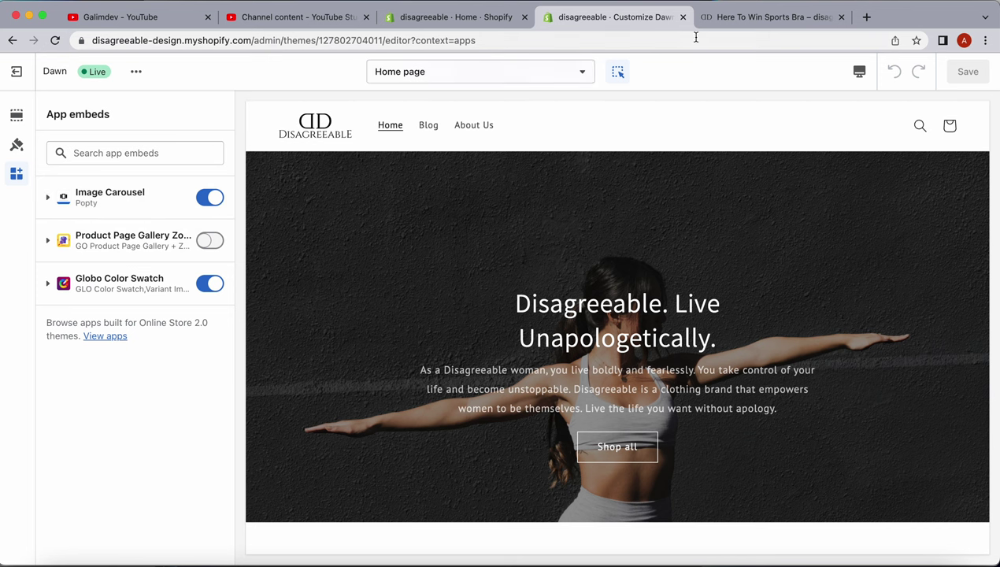
- Reload the sports bra page and zoom in and out on the main photo in the carousel
click(723, 18)
click(401, 40)
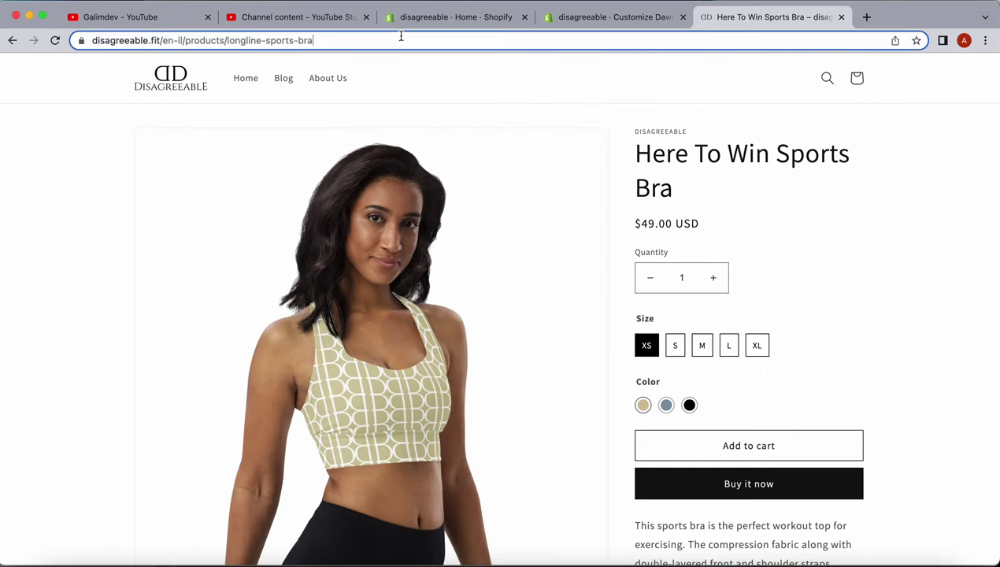
key(Return)
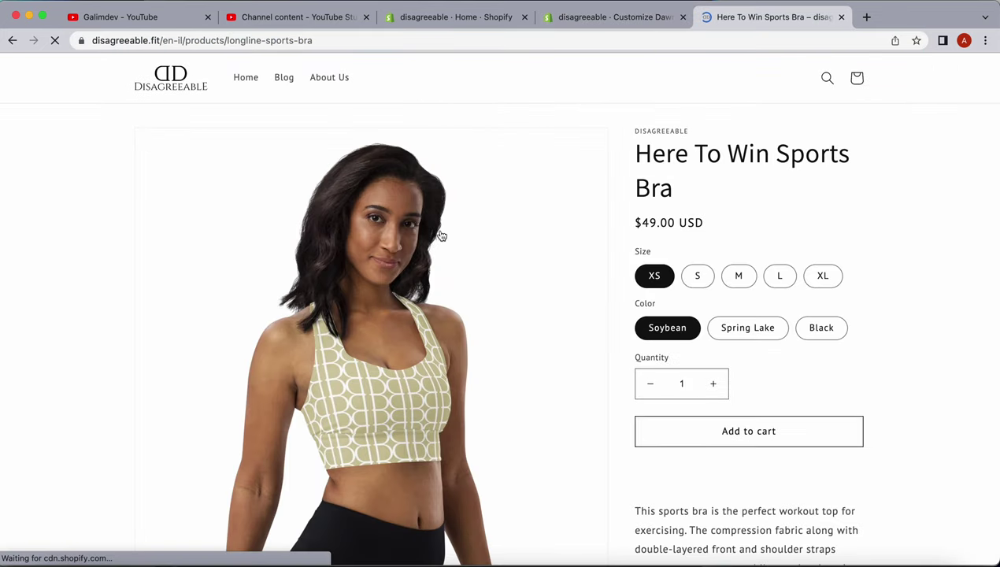
click(398, 279)
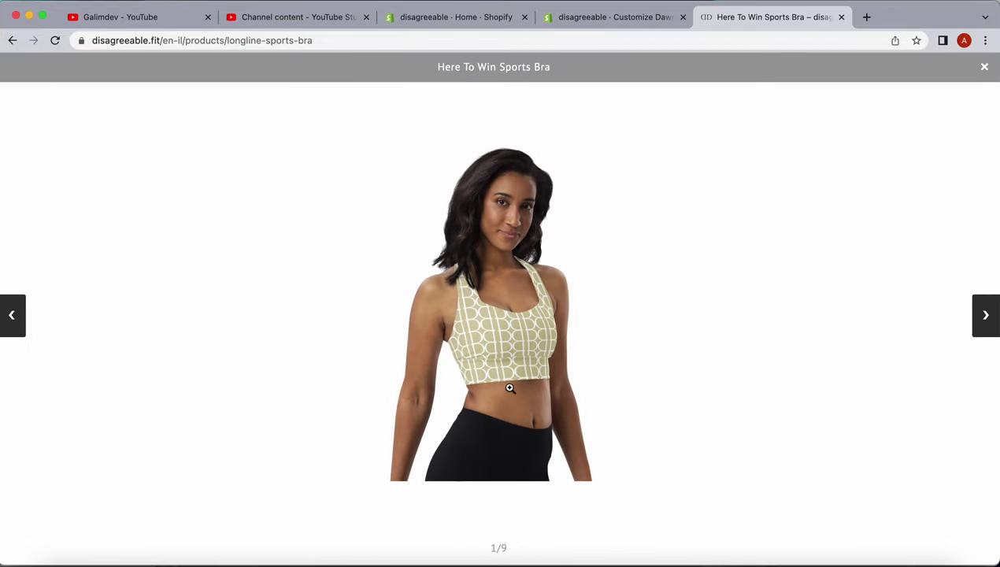
click(514, 192)
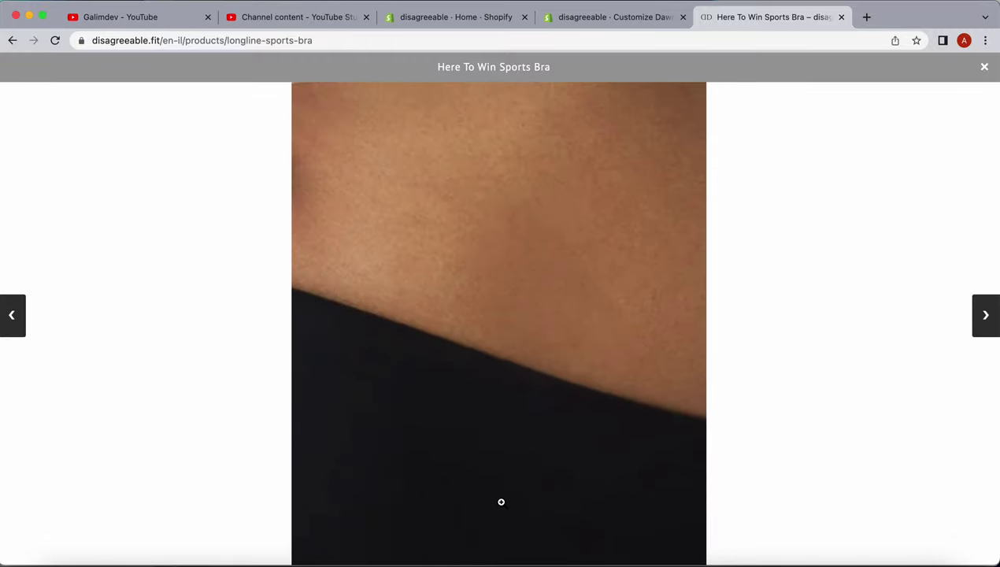
click(501, 502)
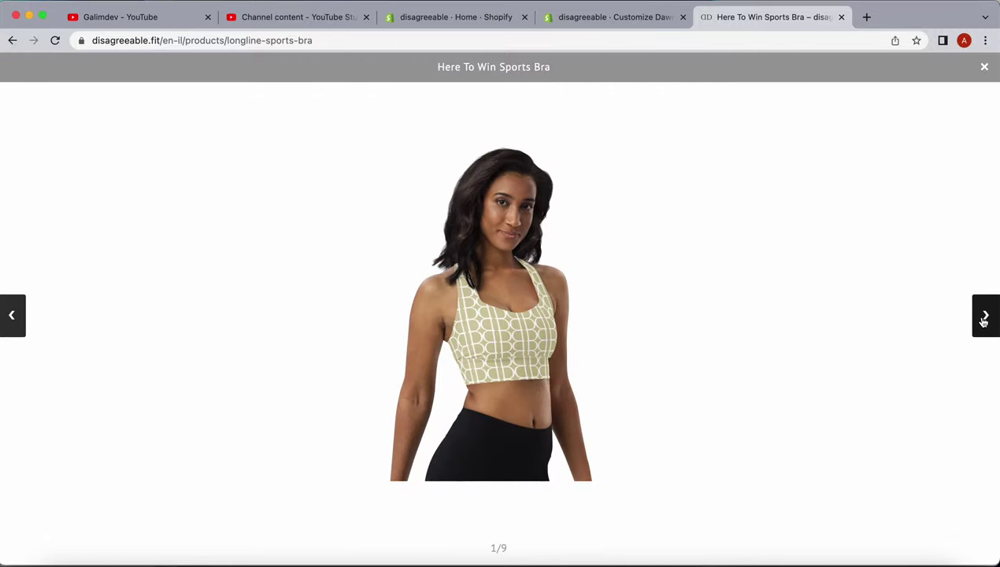
- Page to the fourth image, zooming in and out on the third, then close the carousel
click(983, 316)
click(984, 317)
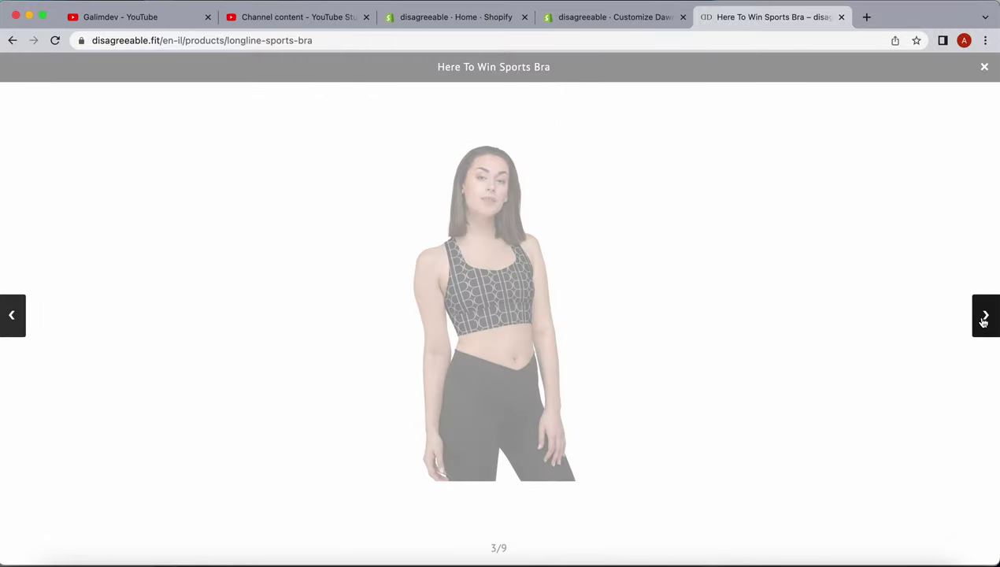
click(564, 318)
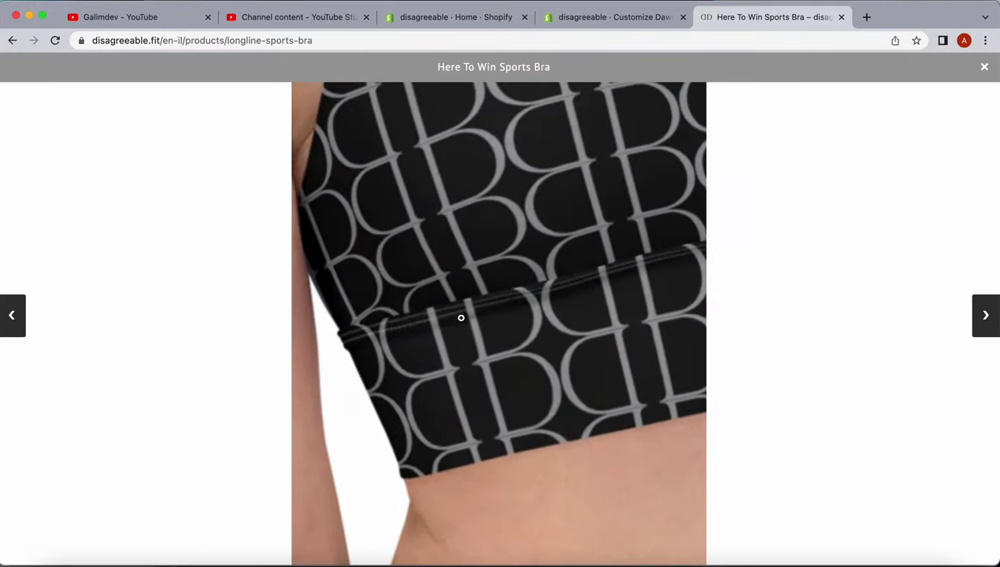
click(462, 318)
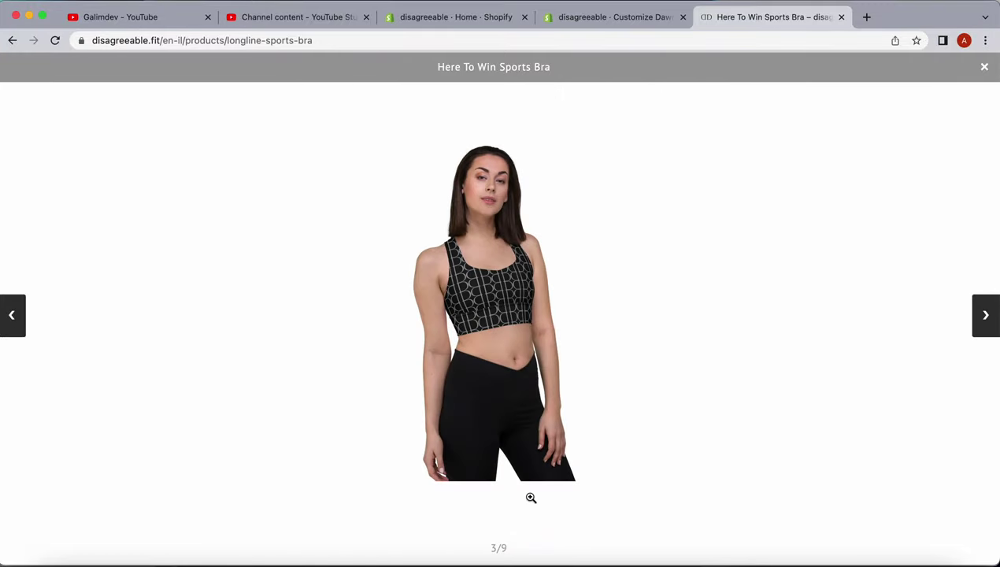
click(985, 316)
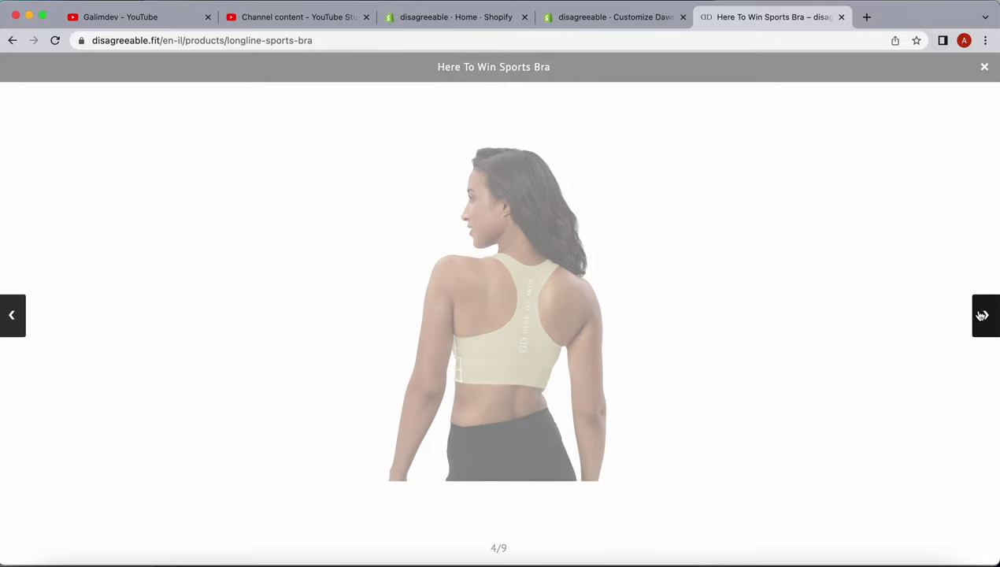
click(984, 69)
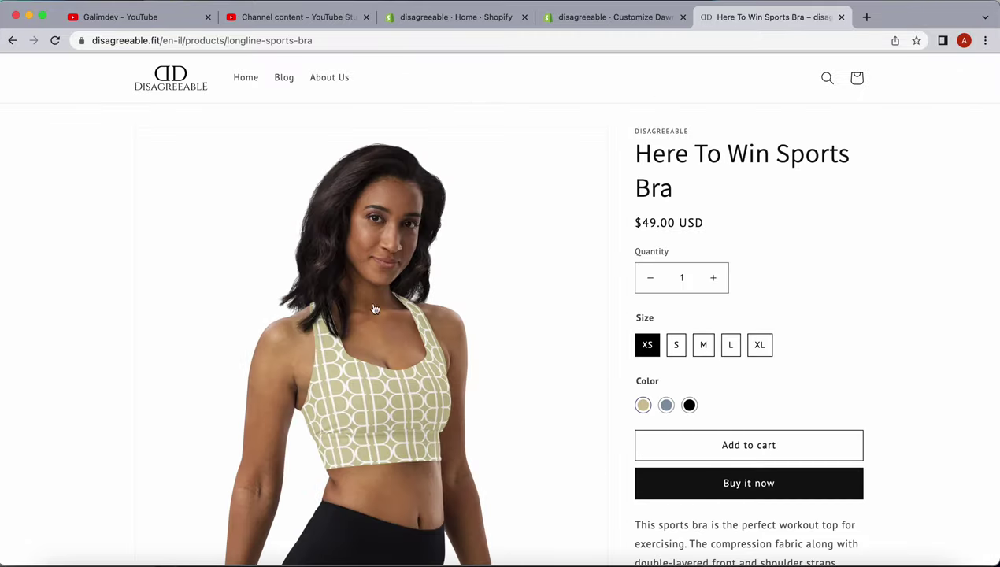
scroll(386, 363, down, 5)
scroll(389, 364, up, 5)
scroll(118, 161, down, 1)
scroll(107, 187, up, 1)
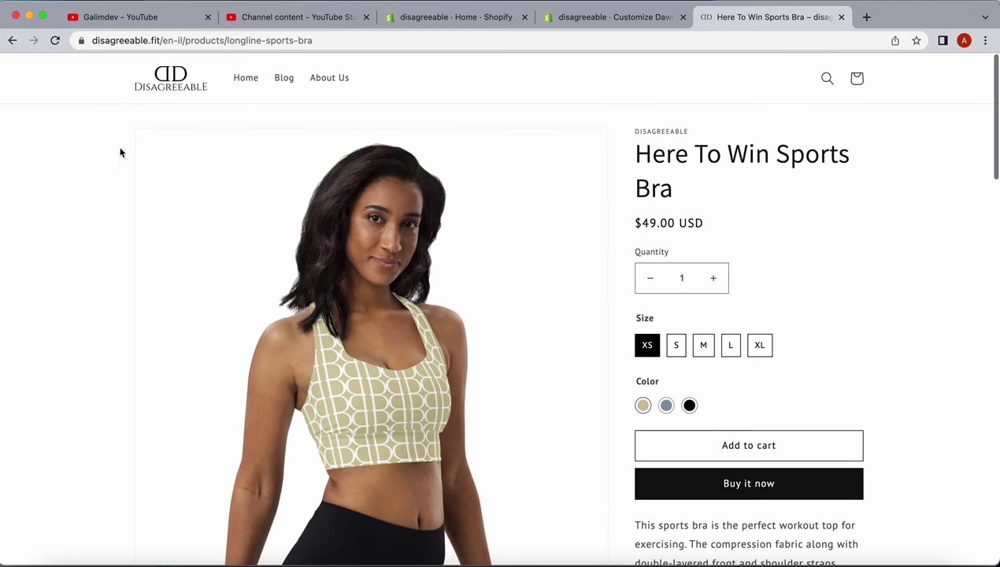